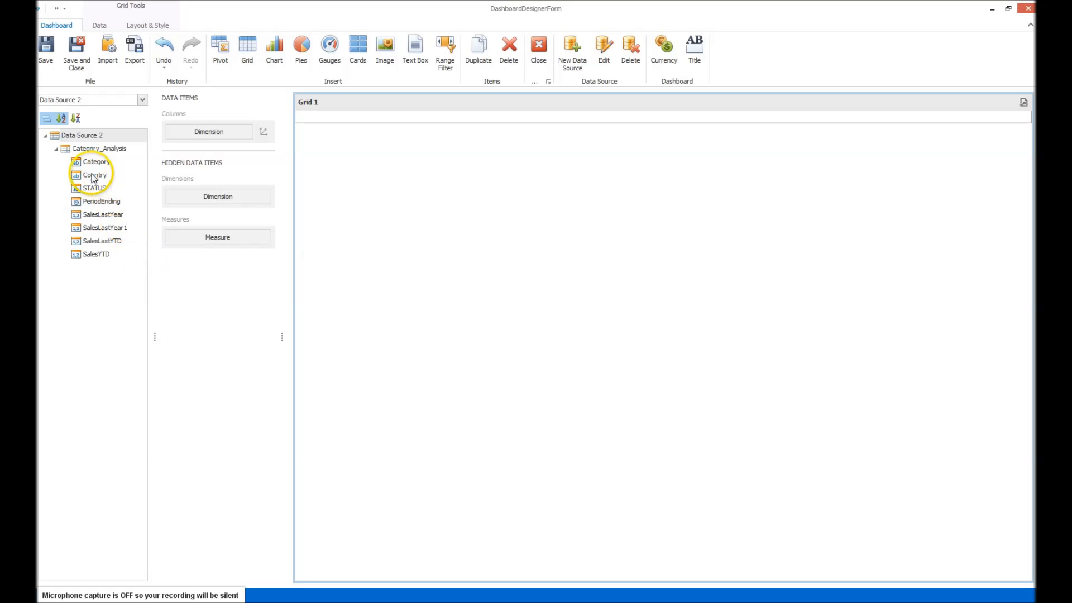
Add Country, SalesLastYear and SalesLastYTD as columns of the grid.
drag(87, 177, 215, 137)
drag(101, 214, 208, 157)
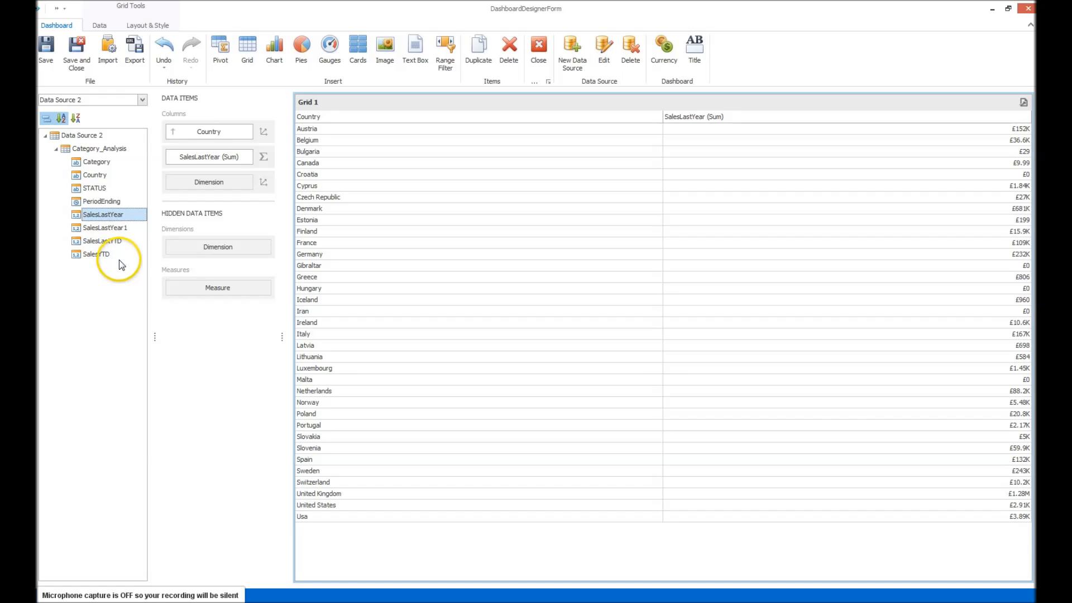
drag(100, 245, 221, 182)
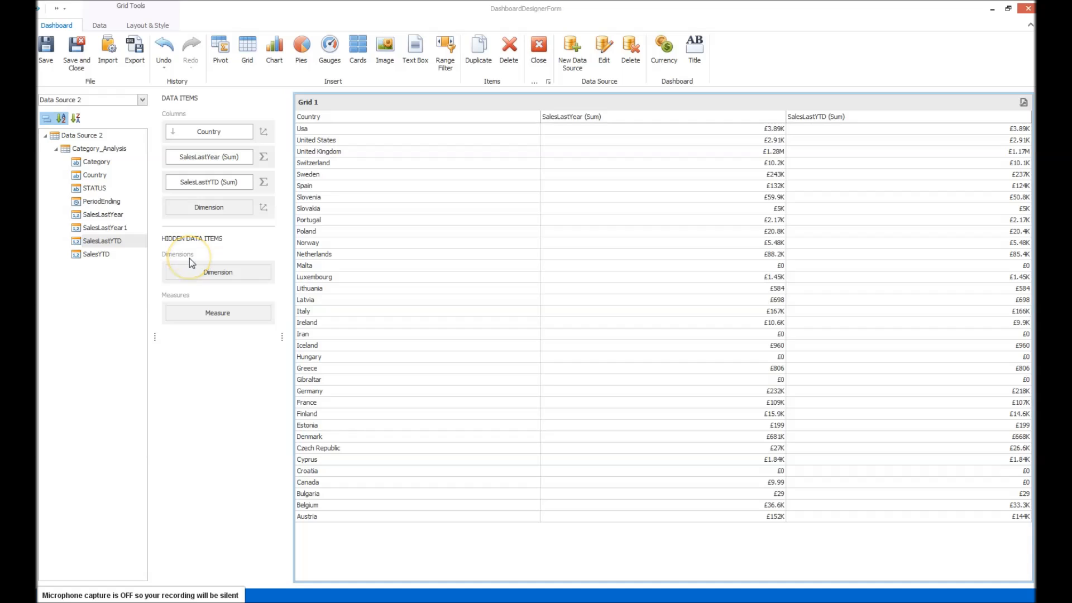
Show the SalesLastYear column as bars and sort the Country column in ascending order.
click(248, 157)
click(264, 158)
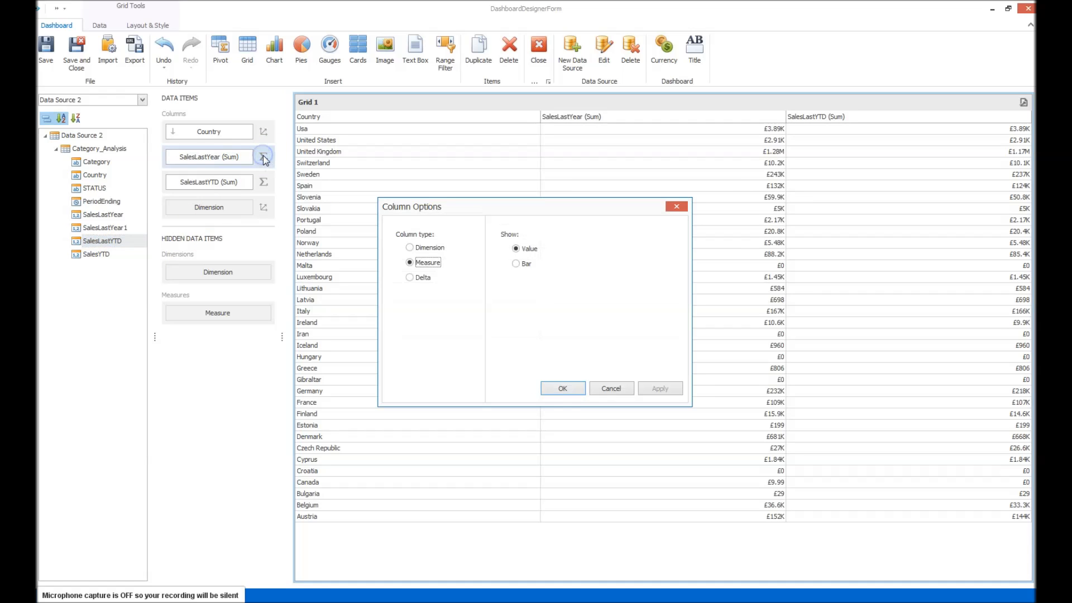
click(516, 263)
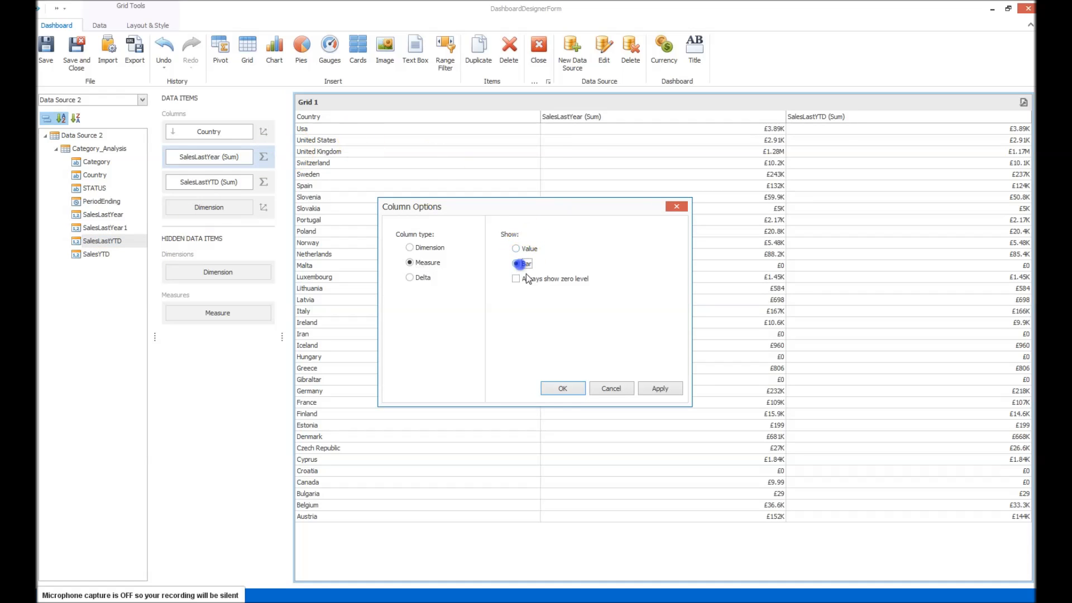
click(660, 389)
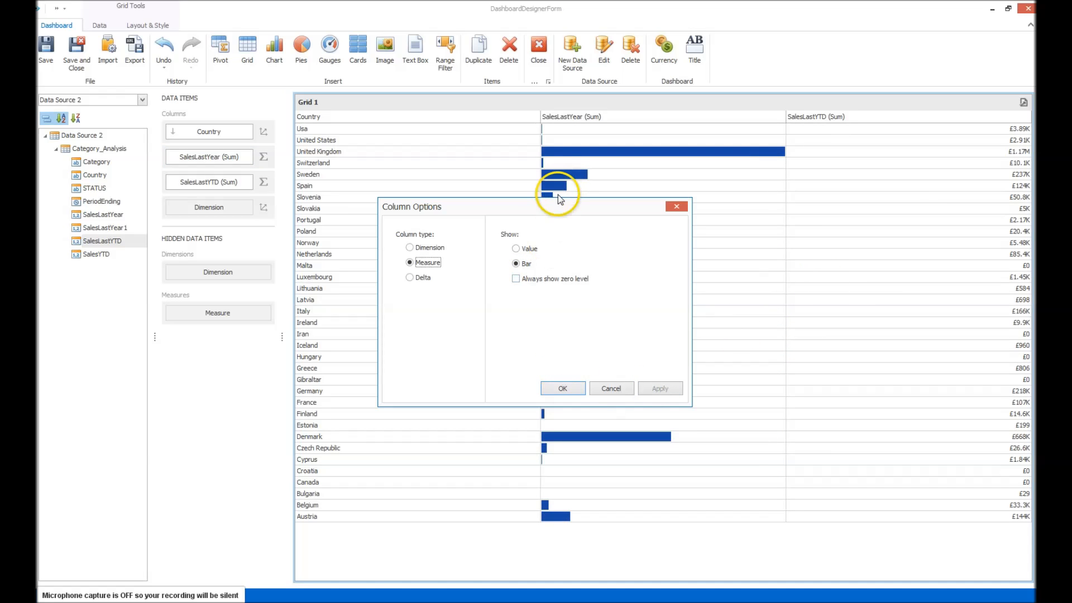
key(Return)
click(244, 133)
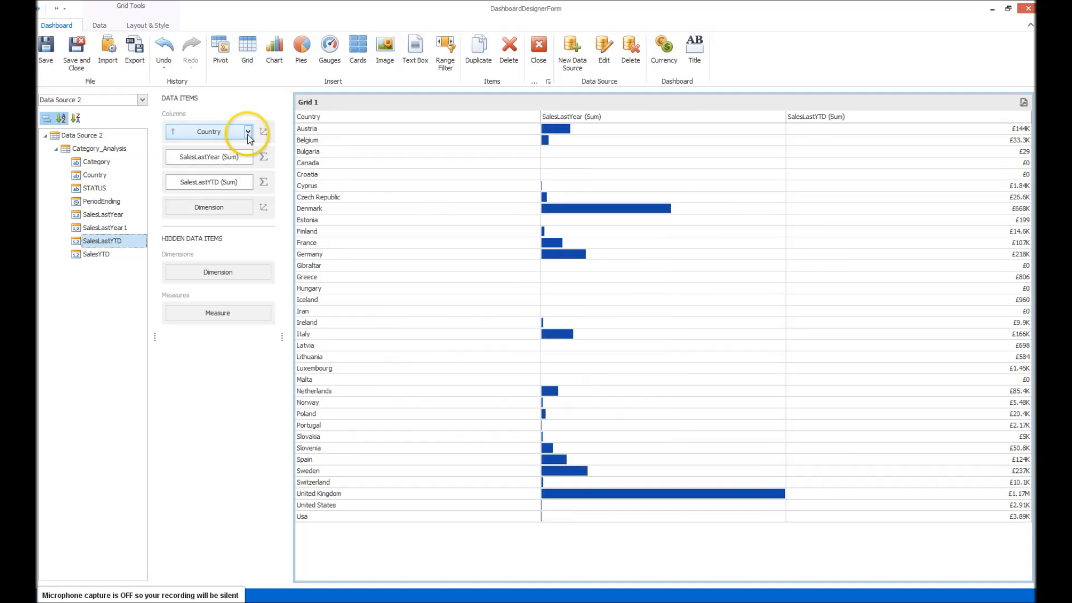
Sort the Country column by the SalesLastYear sum.
click(248, 133)
mouse_move(292, 175)
click(395, 187)
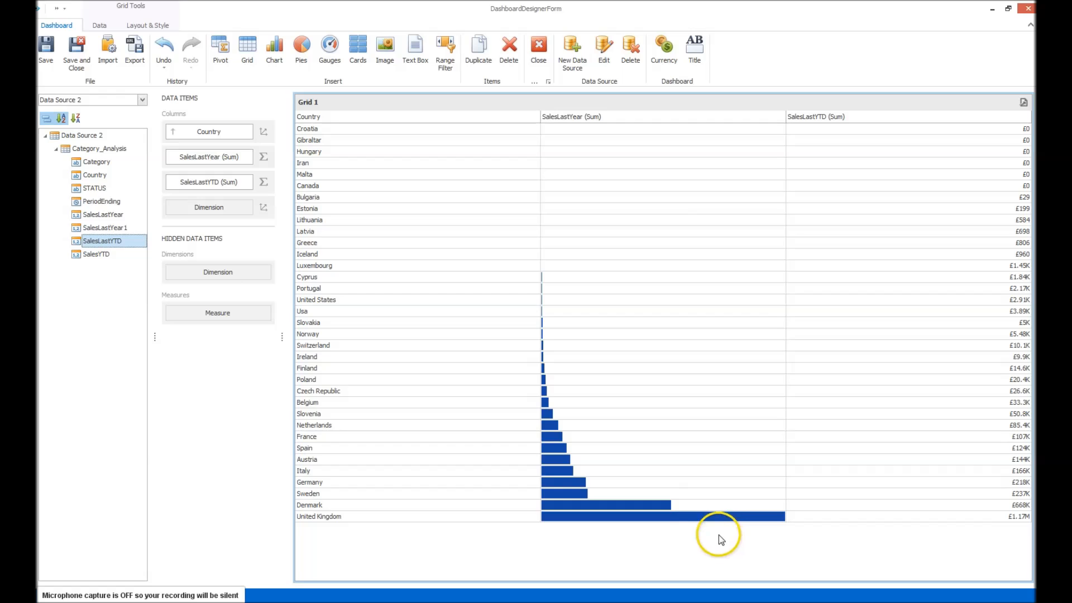
Return the Country column's sorting to the Country field itself.
click(248, 132)
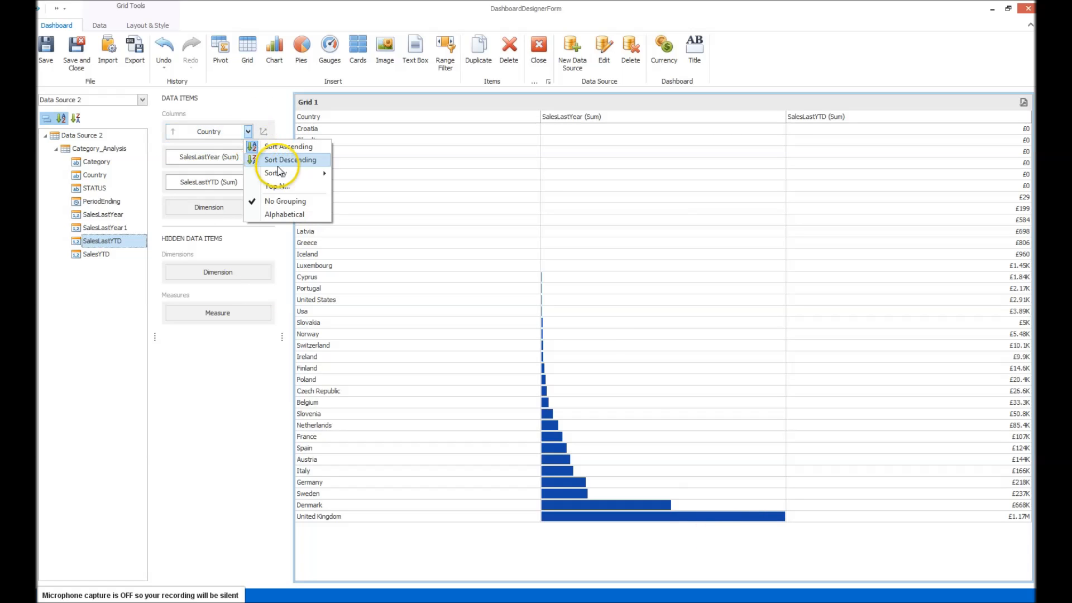
mouse_move(279, 171)
click(371, 173)
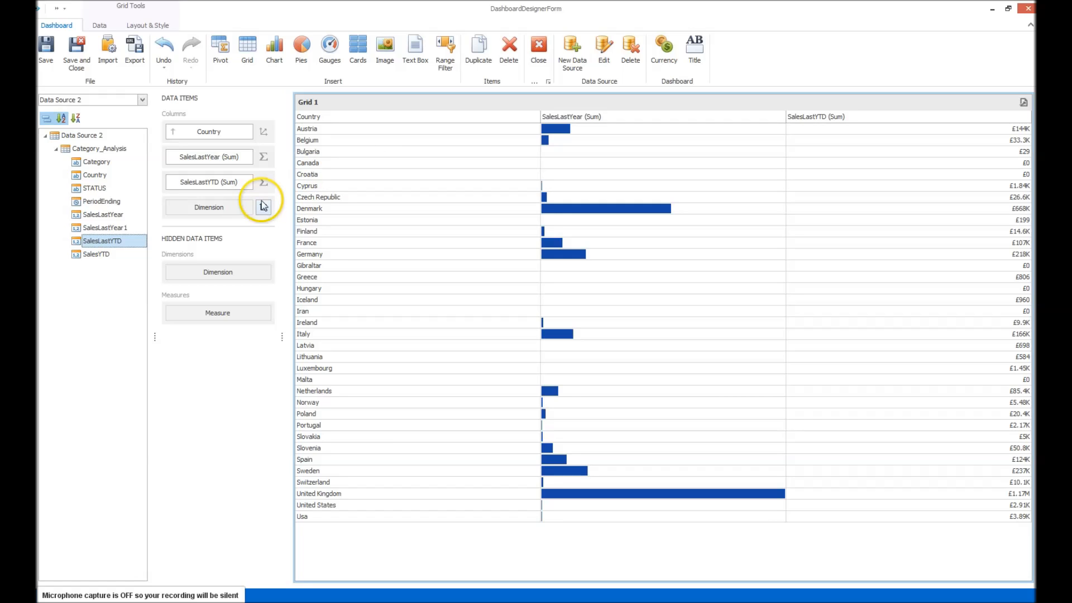
Change the SalesLastYTD column's type to Delta and use SalesYTD as its target.
click(263, 182)
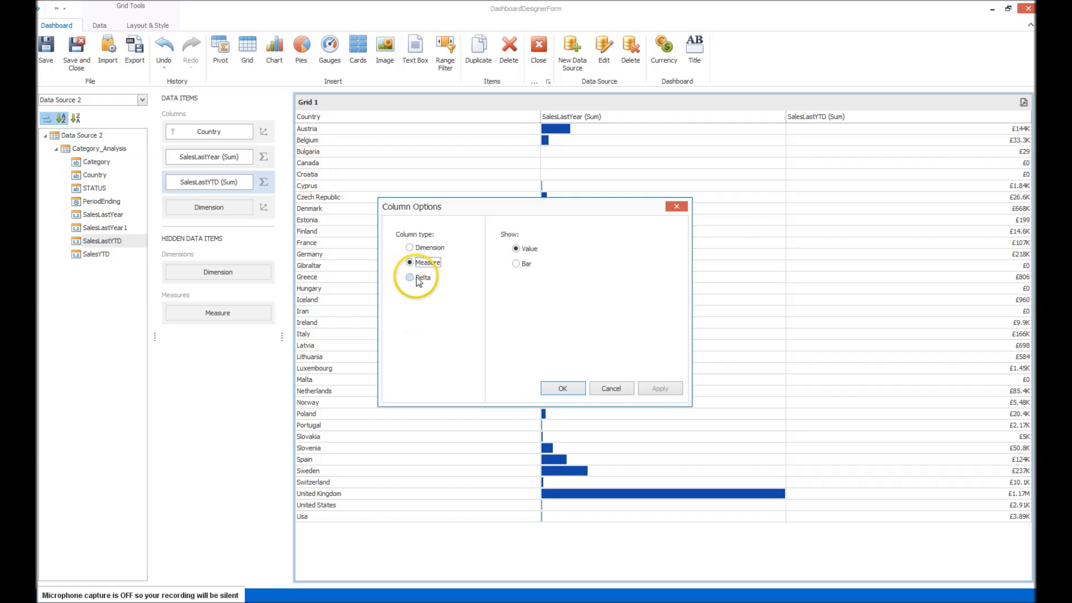
click(410, 278)
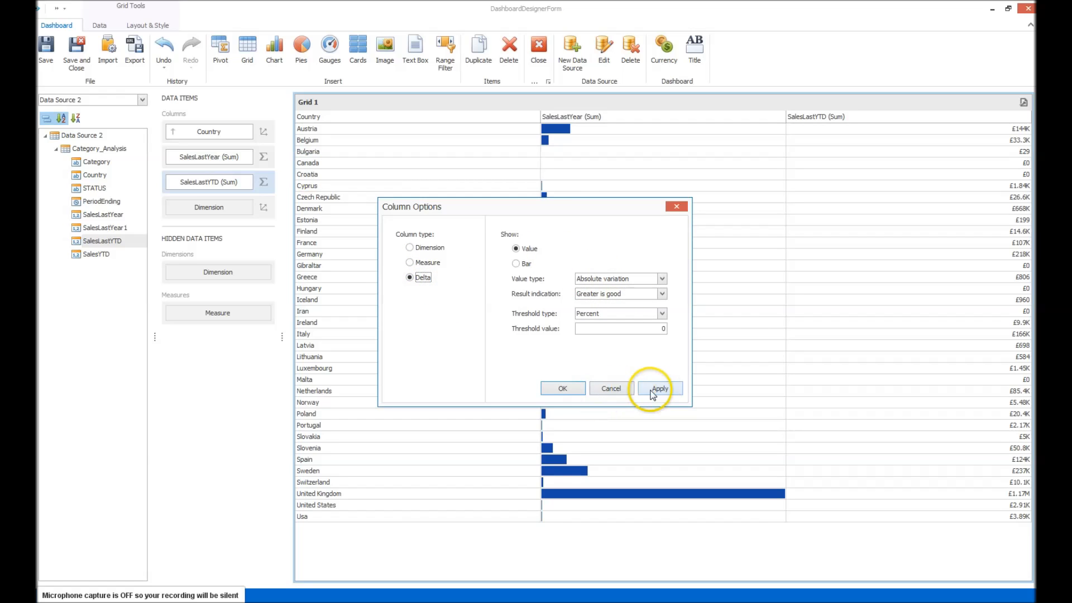
click(582, 389)
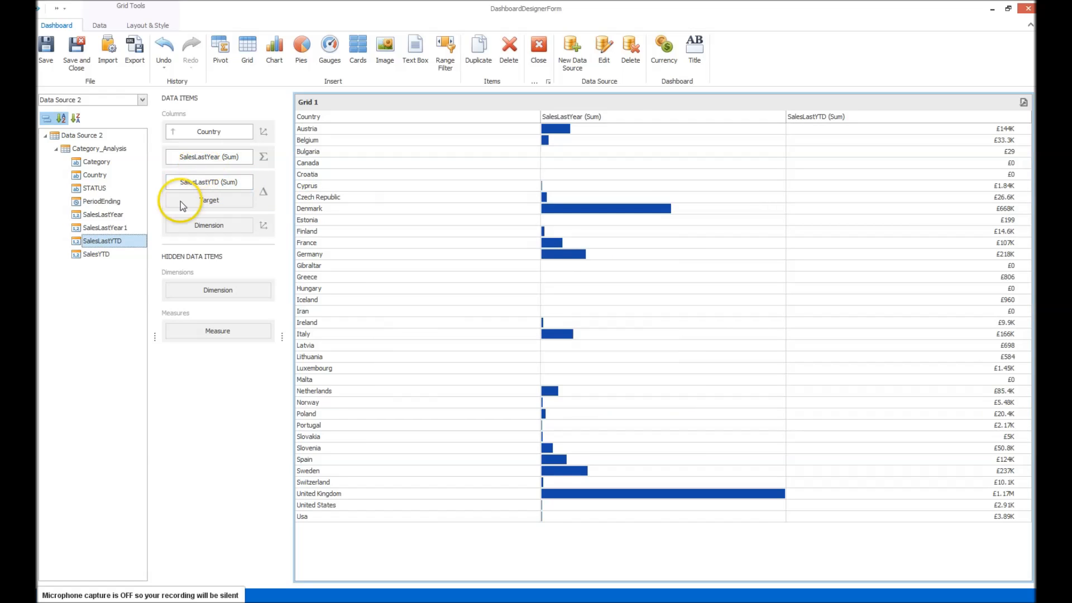
drag(92, 255, 209, 200)
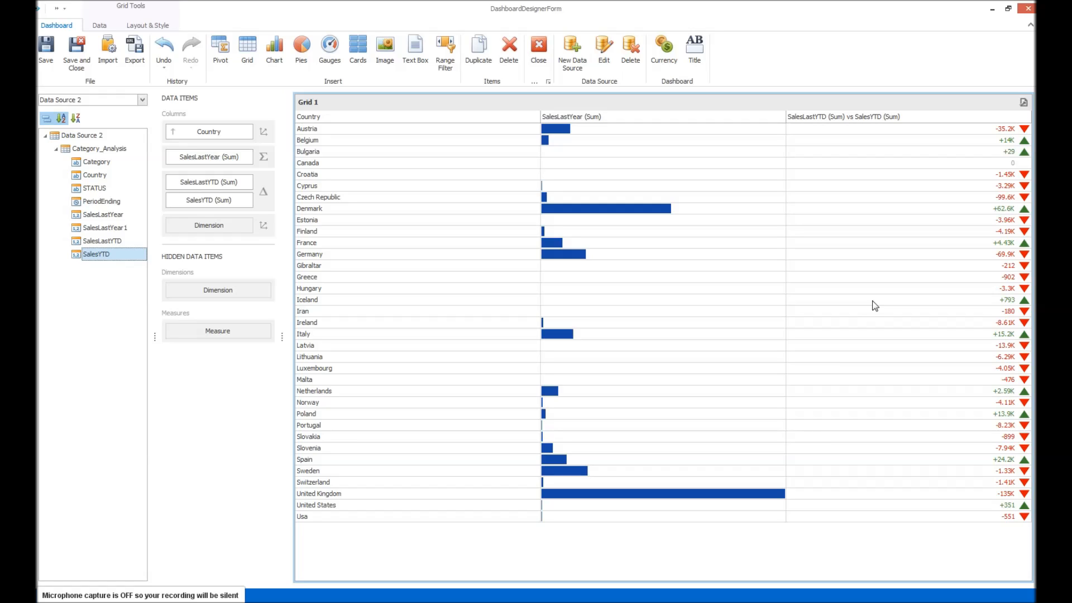
Set the delta column's result indication to Warning if greater and apply it.
click(844, 296)
click(264, 192)
drag(534, 212, 244, 217)
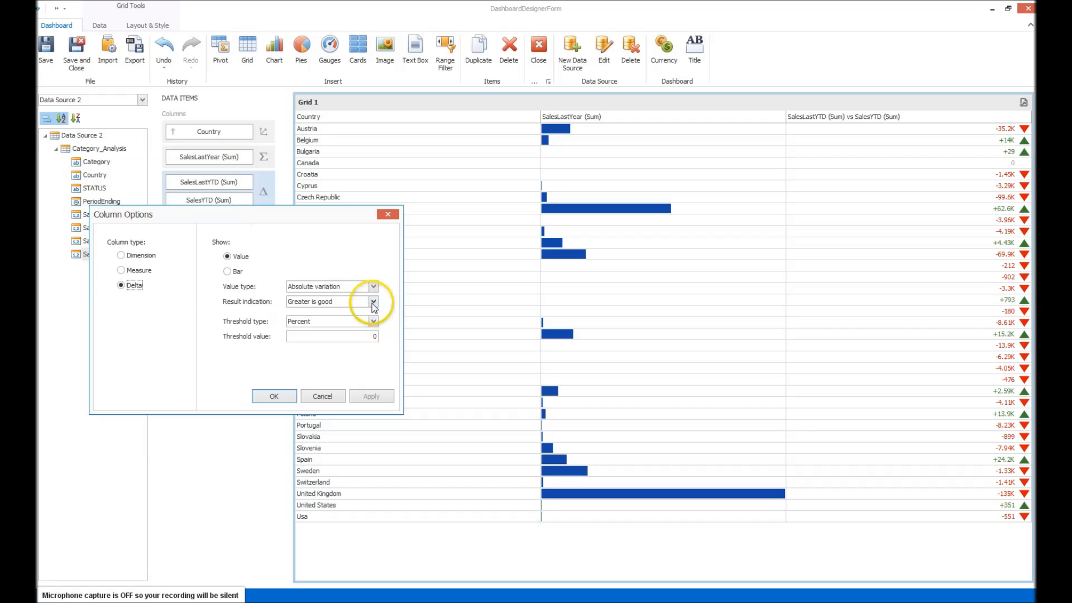
click(374, 302)
click(363, 335)
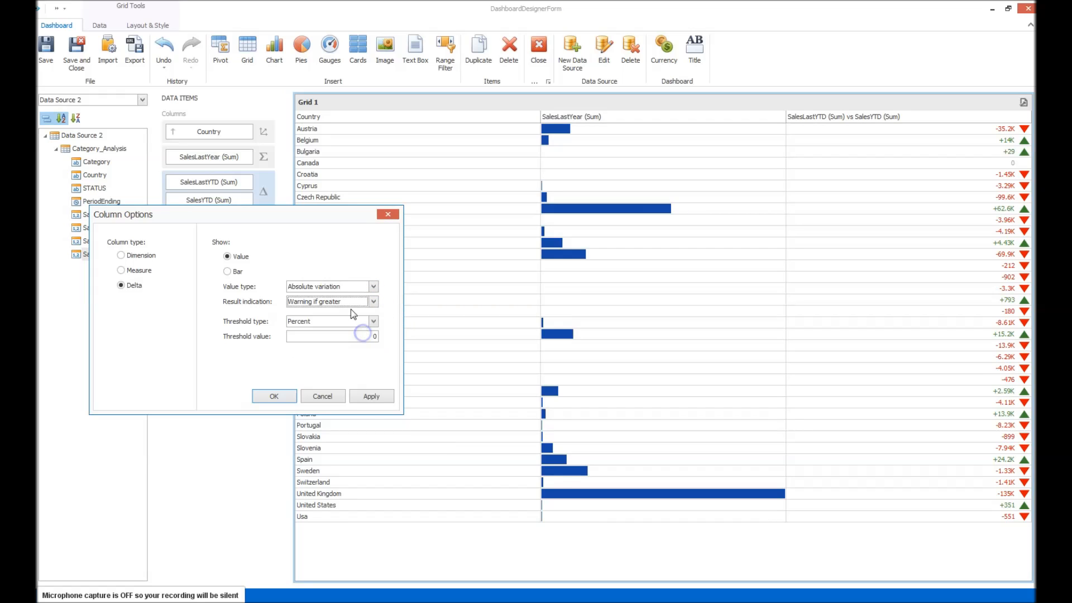
click(369, 395)
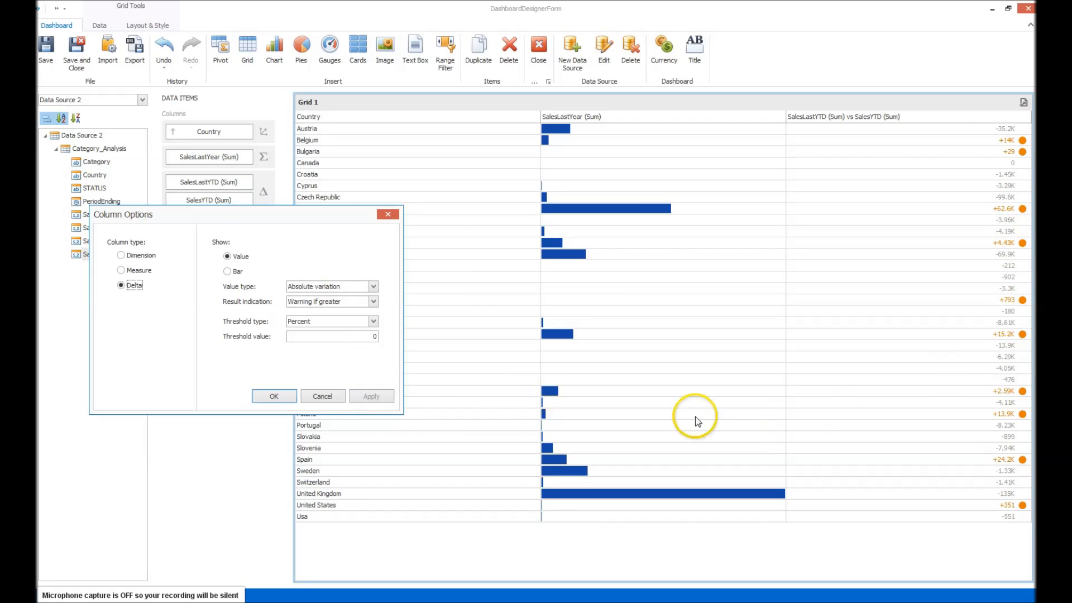
click(274, 396)
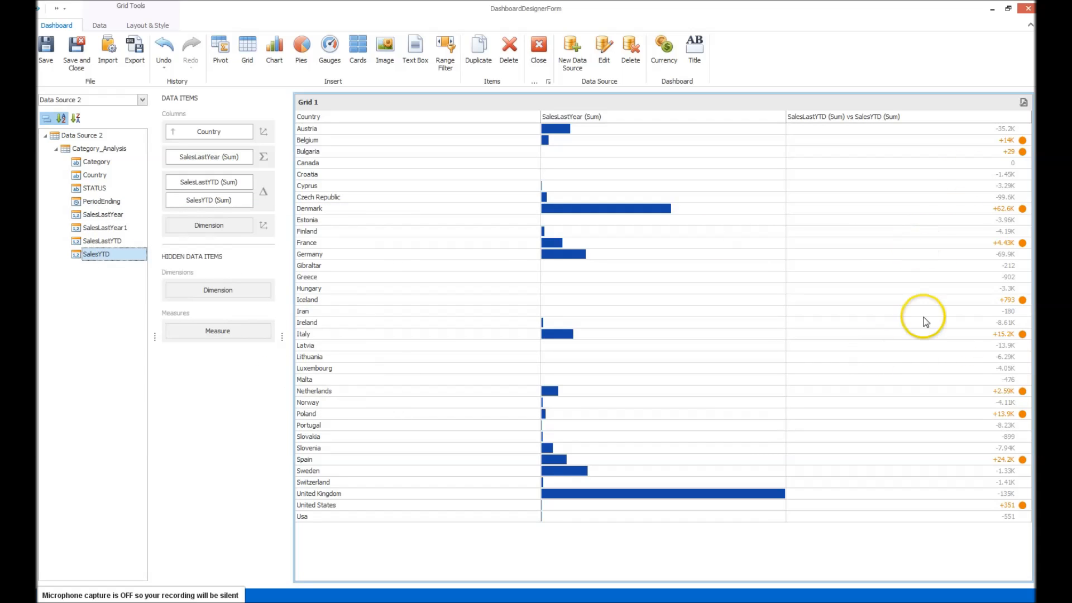
Examine the value type and threshold type choices in the delta column's options, and close them without applying a change.
click(263, 192)
drag(461, 209, 155, 239)
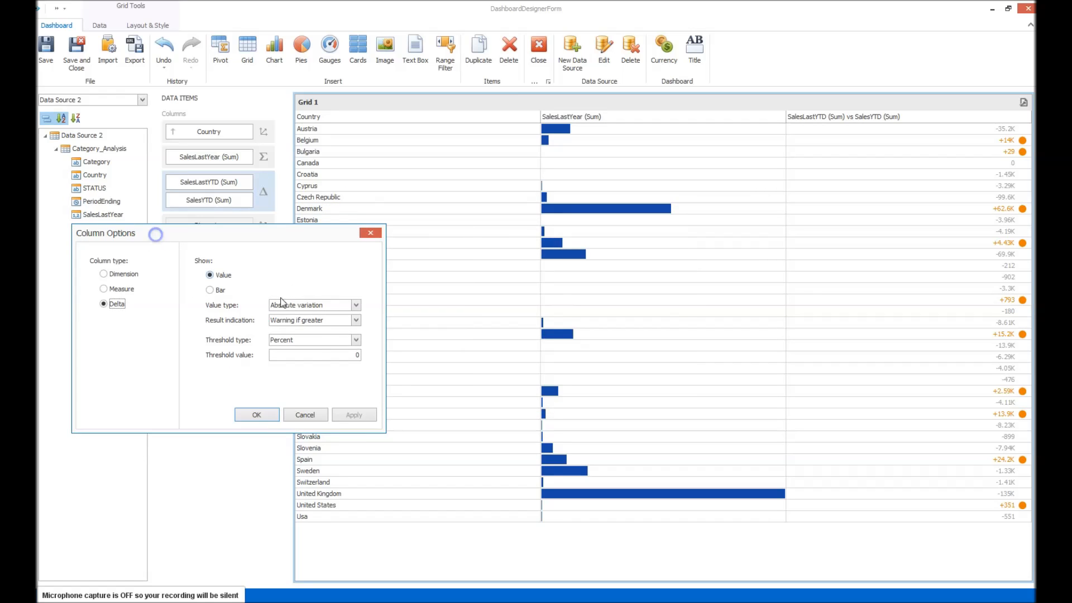
click(356, 304)
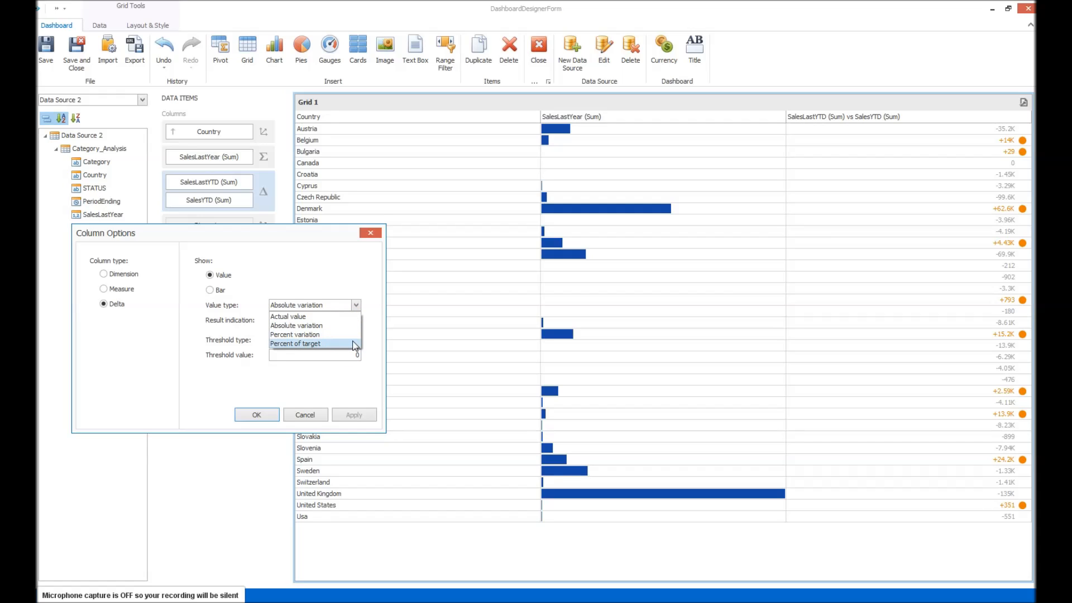
click(357, 355)
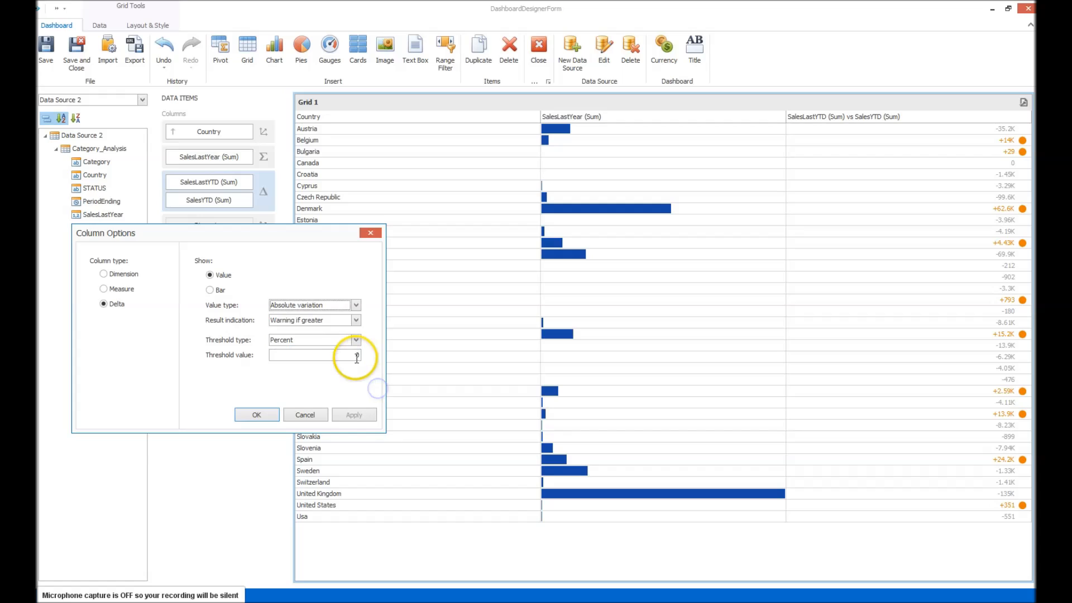
click(356, 341)
click(366, 346)
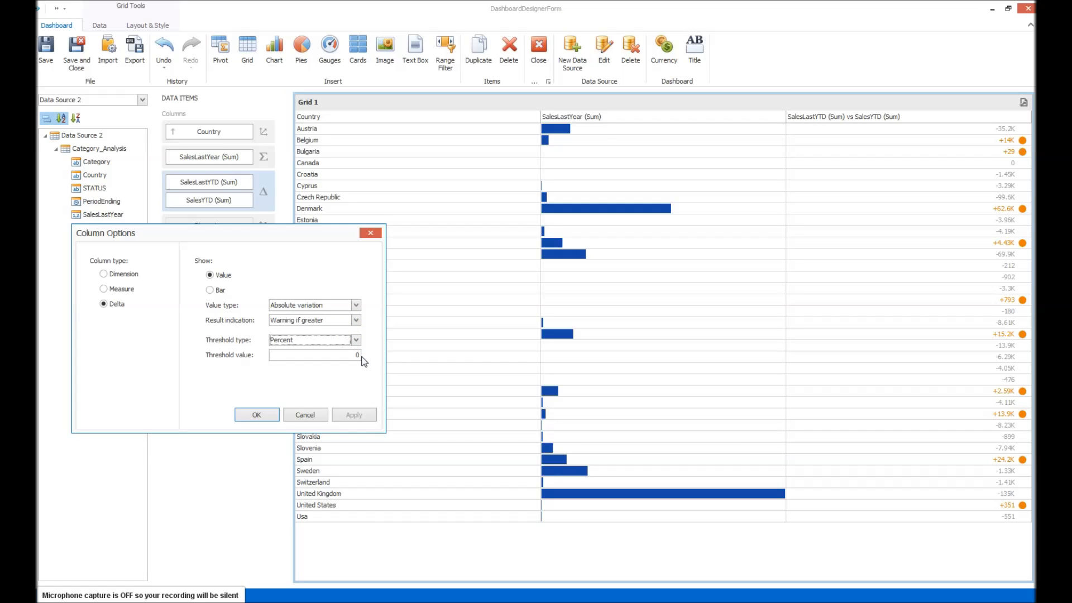
click(345, 436)
click(305, 415)
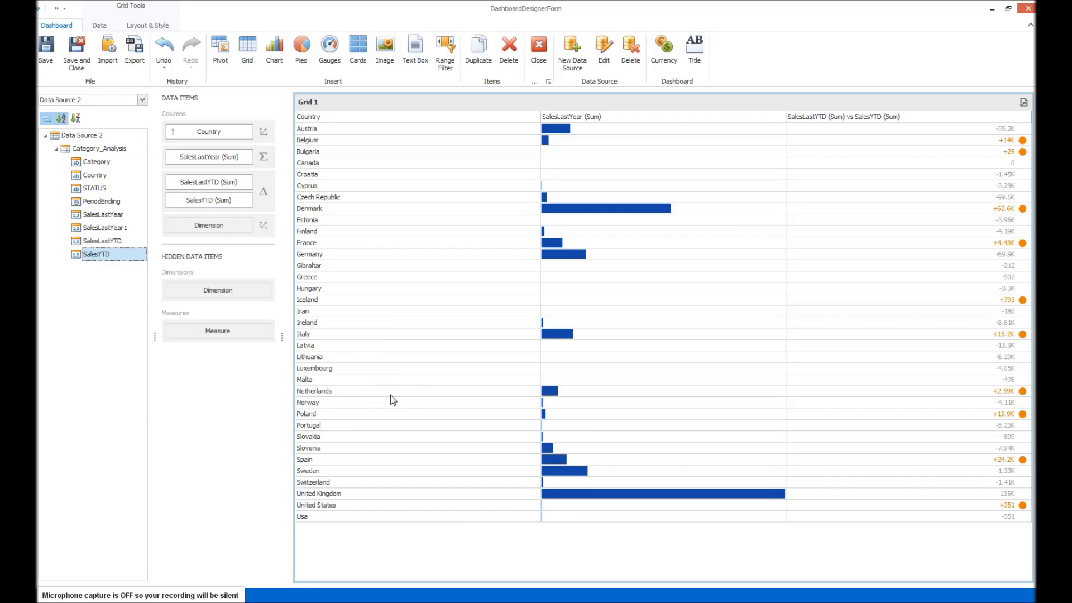
click(400, 426)
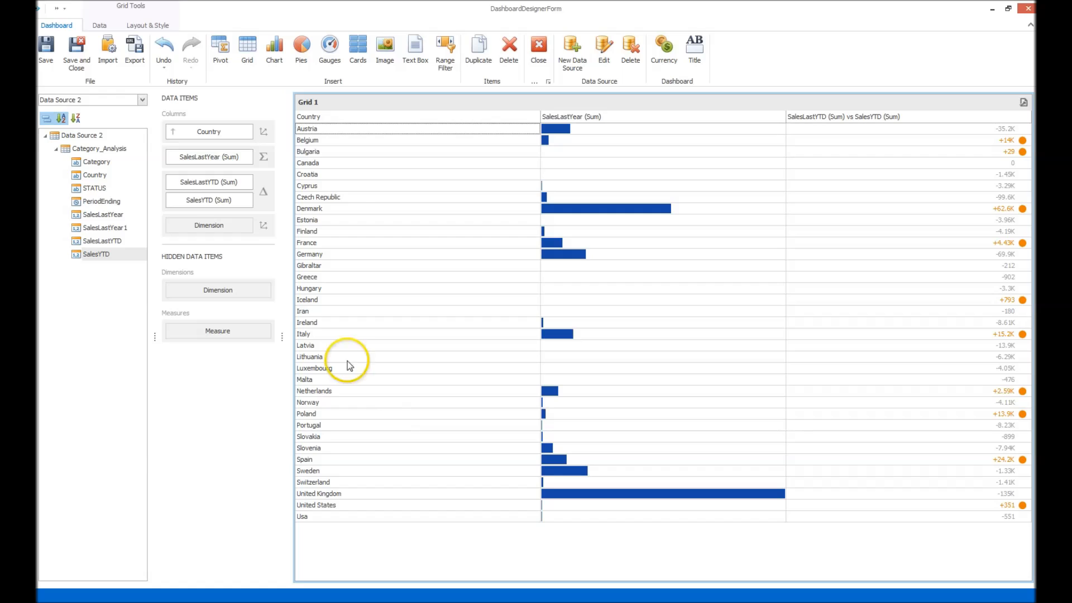
Check which fields the grid's Filter Editor offers for a new condition, and cancel the filter.
click(106, 25)
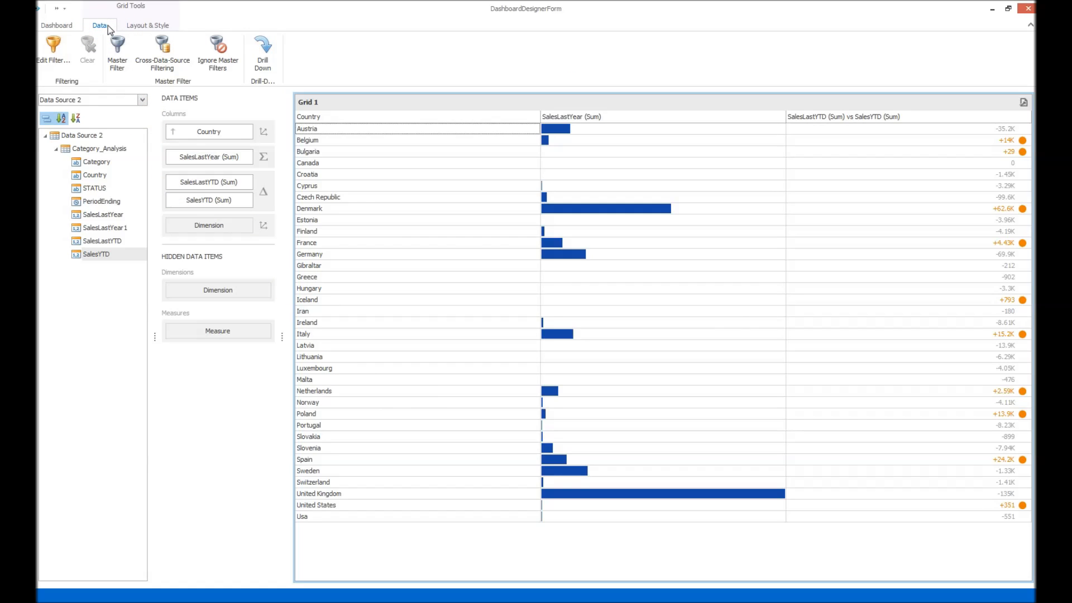
right_click(439, 235)
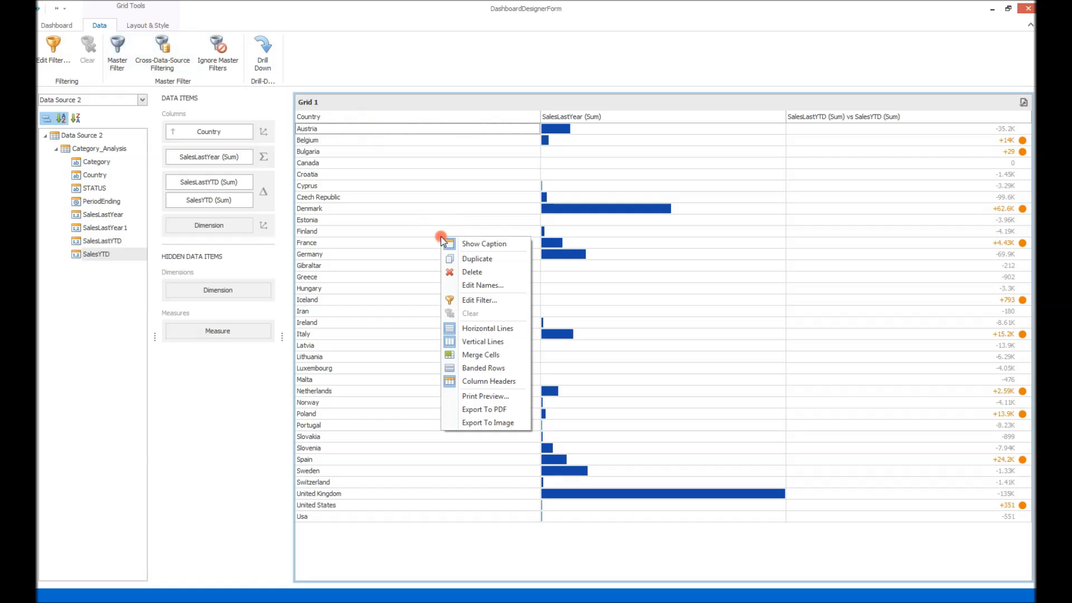
click(494, 299)
click(646, 215)
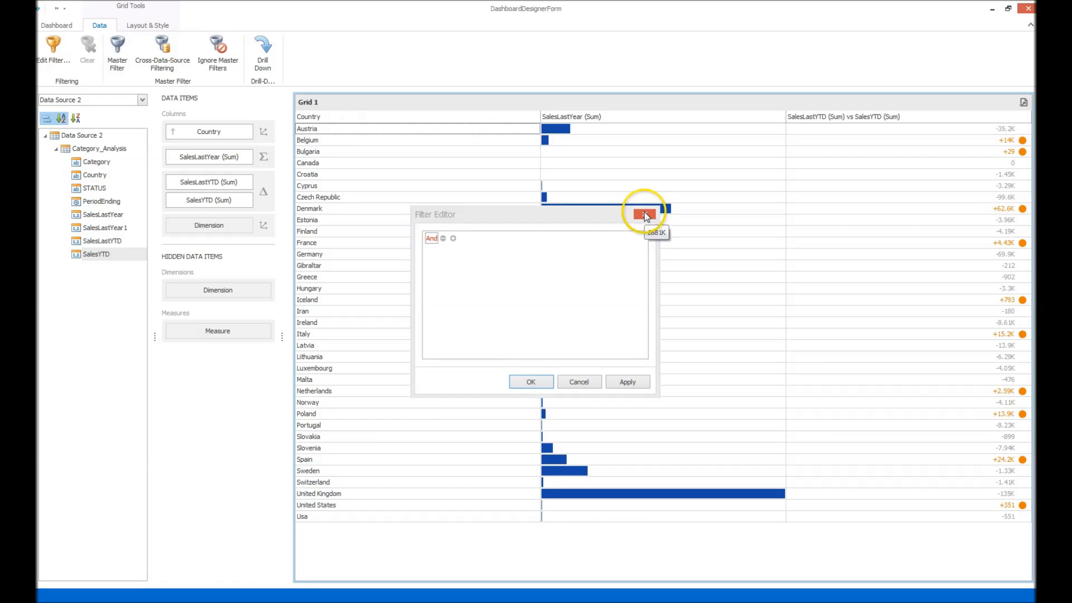
click(54, 60)
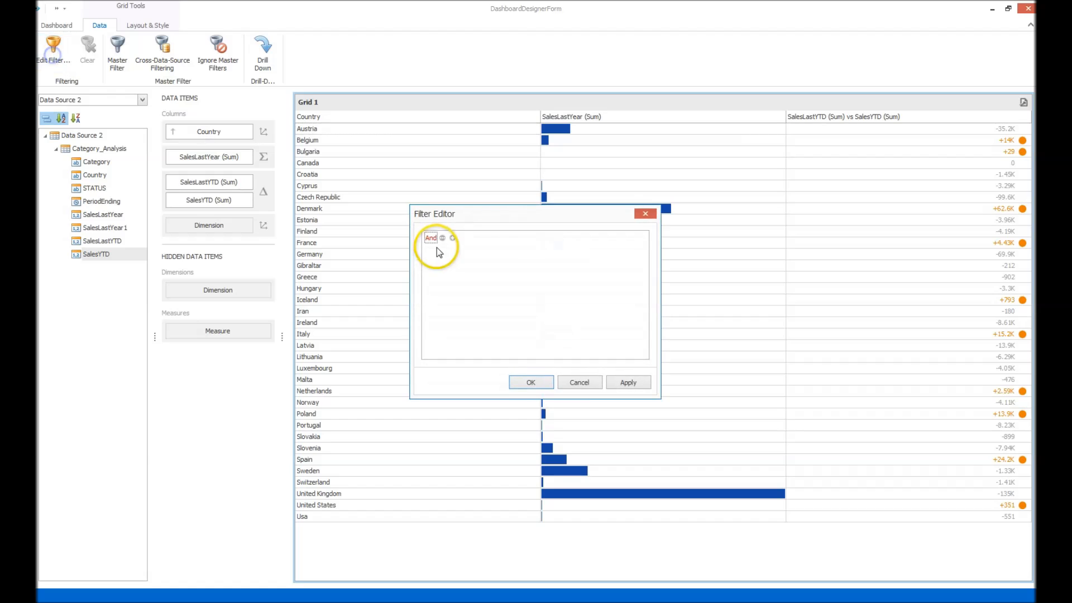
click(453, 237)
click(461, 251)
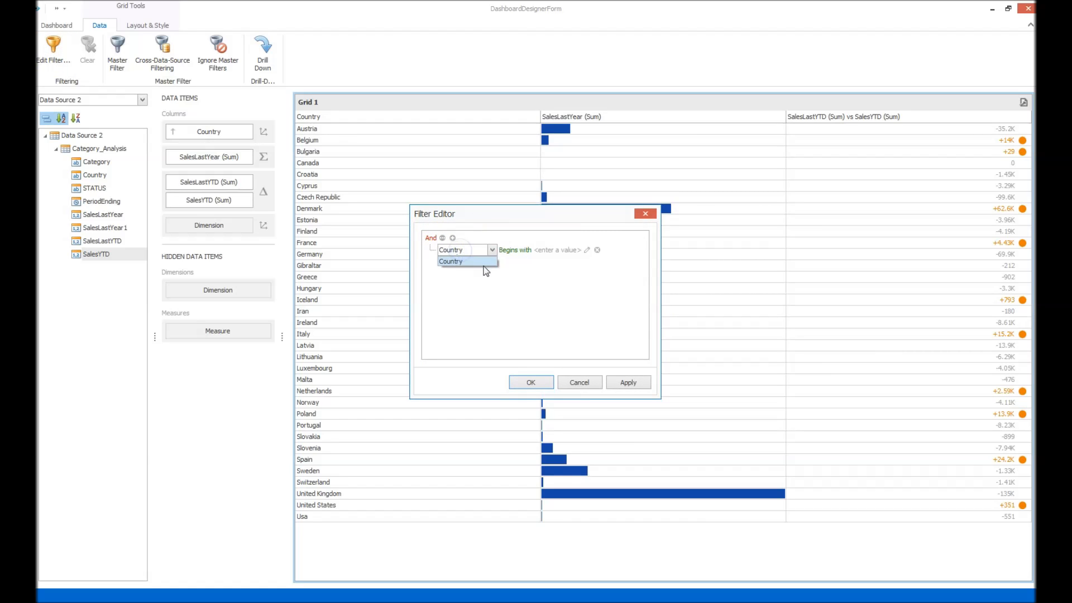
click(507, 280)
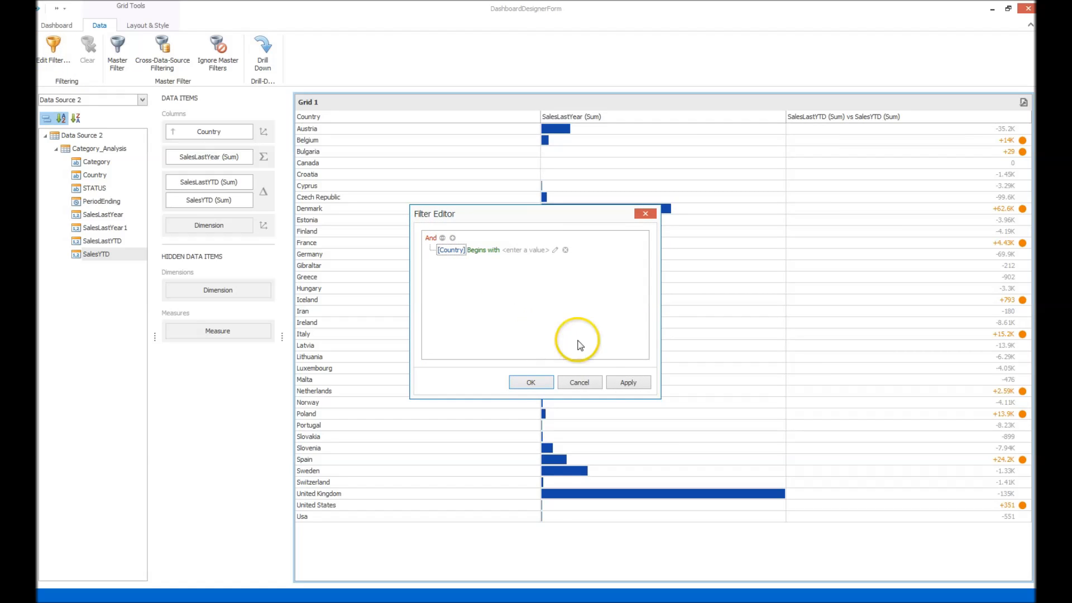
click(579, 383)
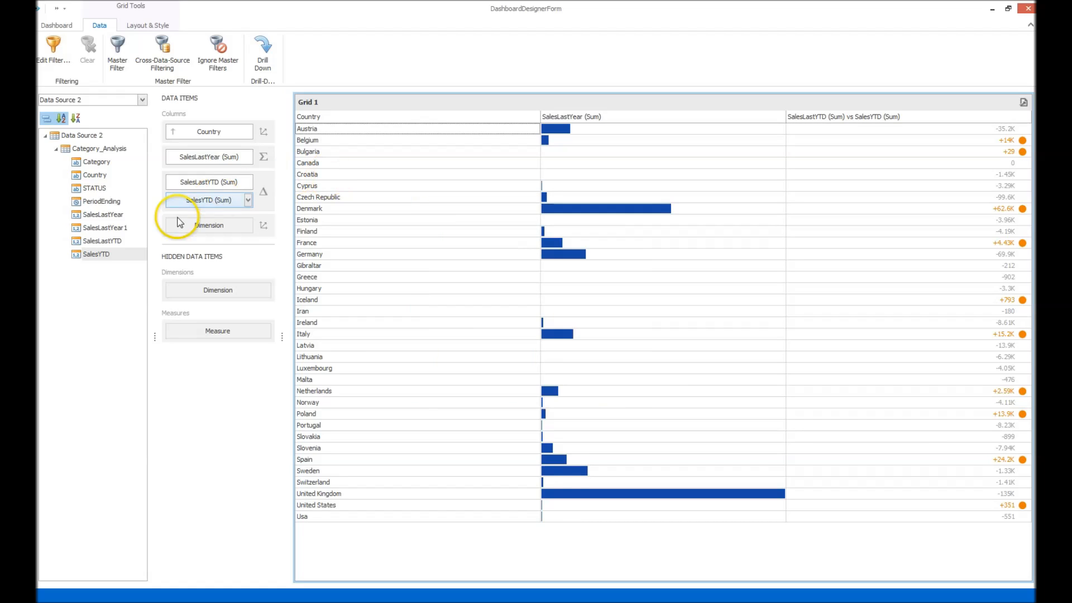
Add STATUS as a hidden dimension of the grid and add a filter condition on the STATUS field.
drag(90, 188, 227, 299)
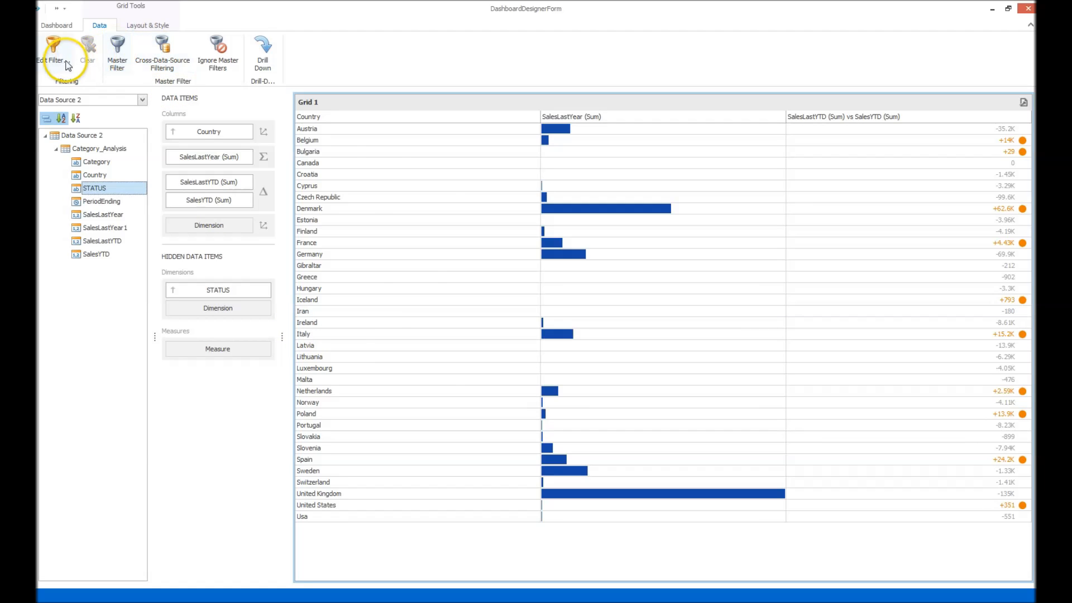
right_click(365, 192)
click(424, 250)
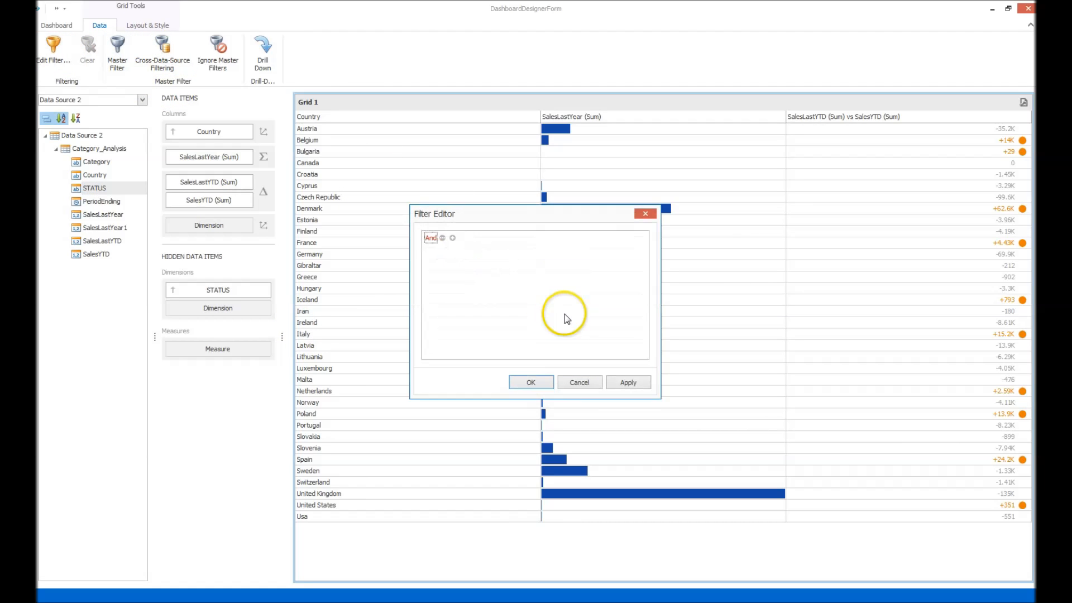
click(452, 237)
click(450, 249)
click(467, 270)
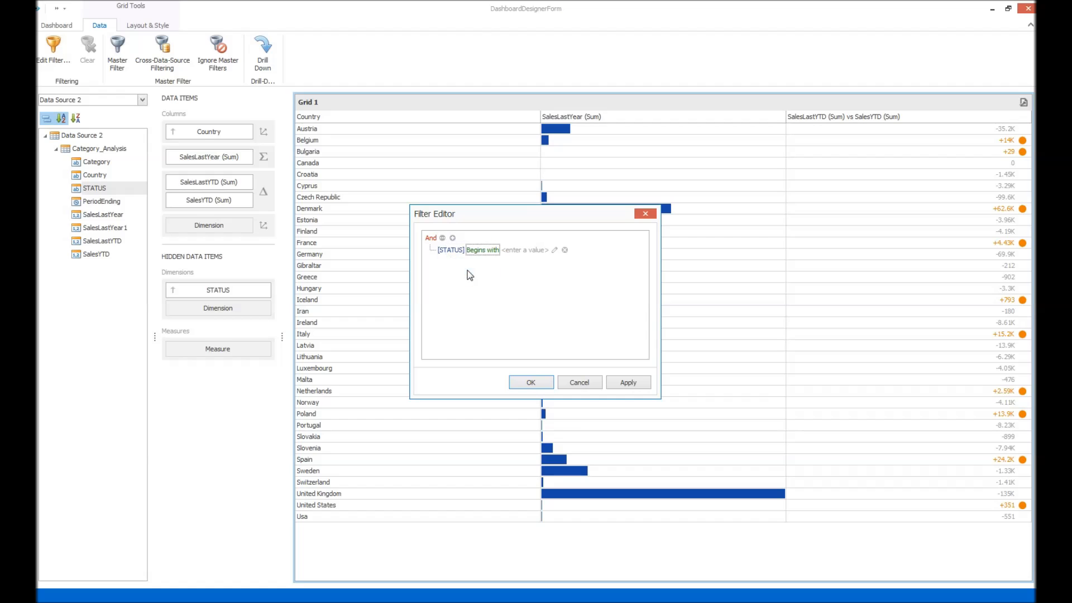
Set the STATUS filter condition to Is none of Dispatched and New, and apply it to the grid.
click(487, 251)
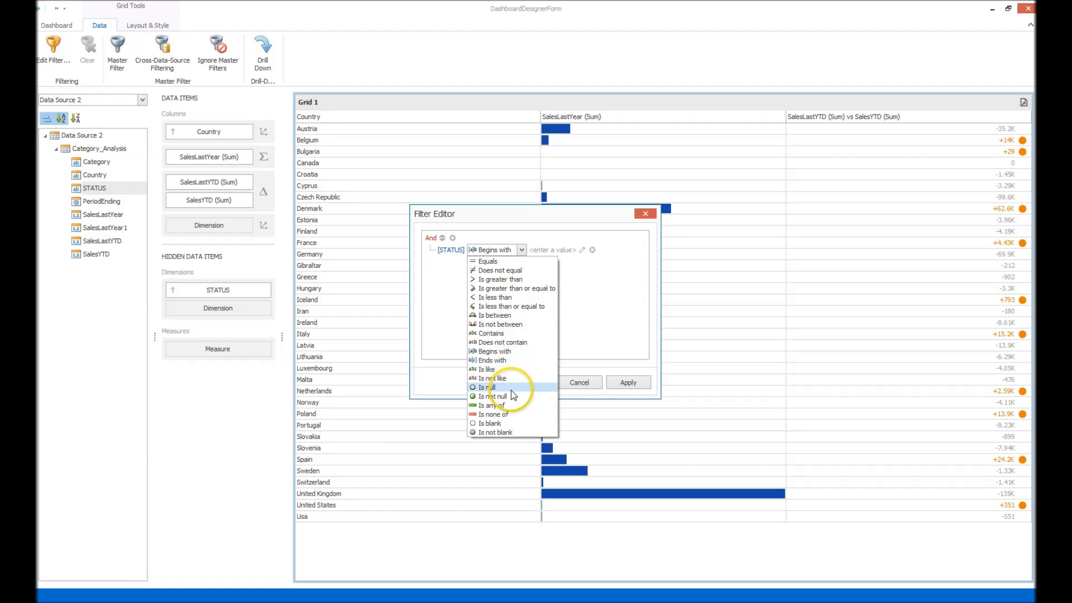
click(509, 414)
click(533, 248)
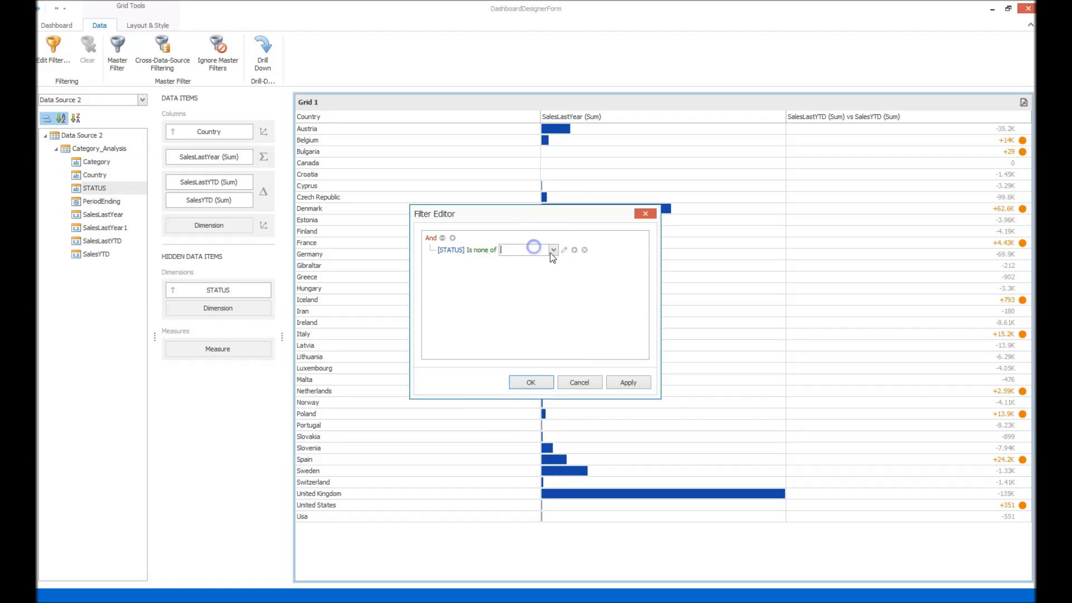
click(545, 279)
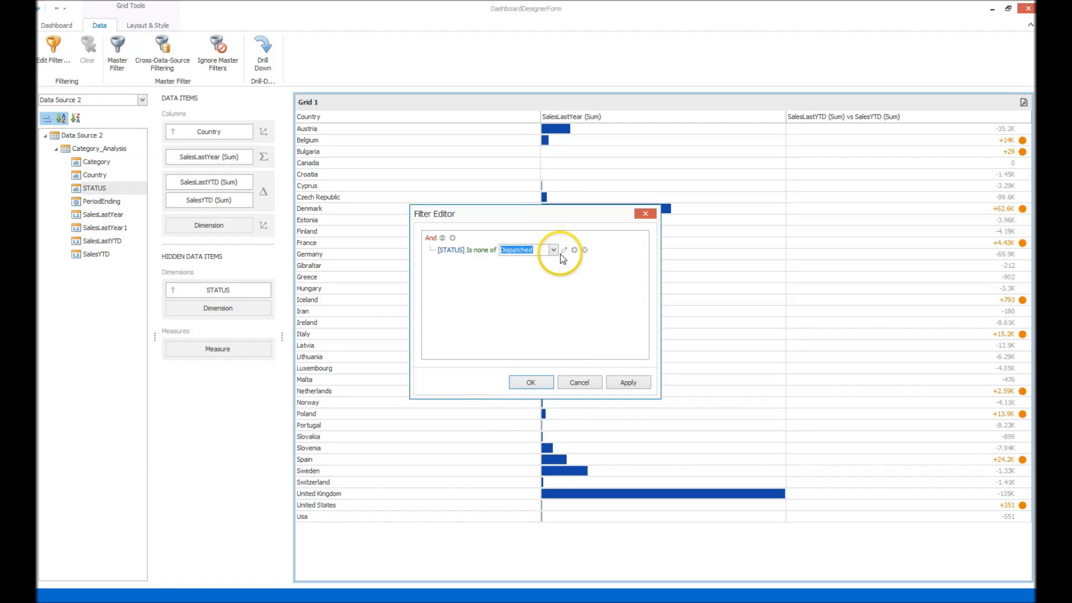
click(574, 251)
click(601, 251)
click(589, 309)
click(612, 381)
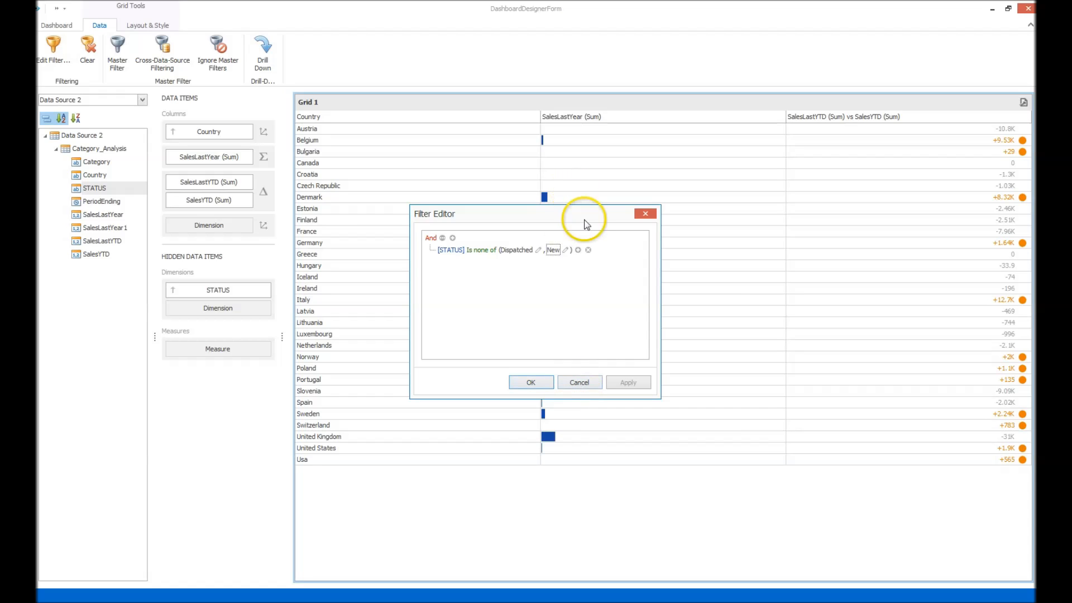
click(531, 382)
Clear the STATUS filter from the grid.
right_click(666, 276)
click(708, 350)
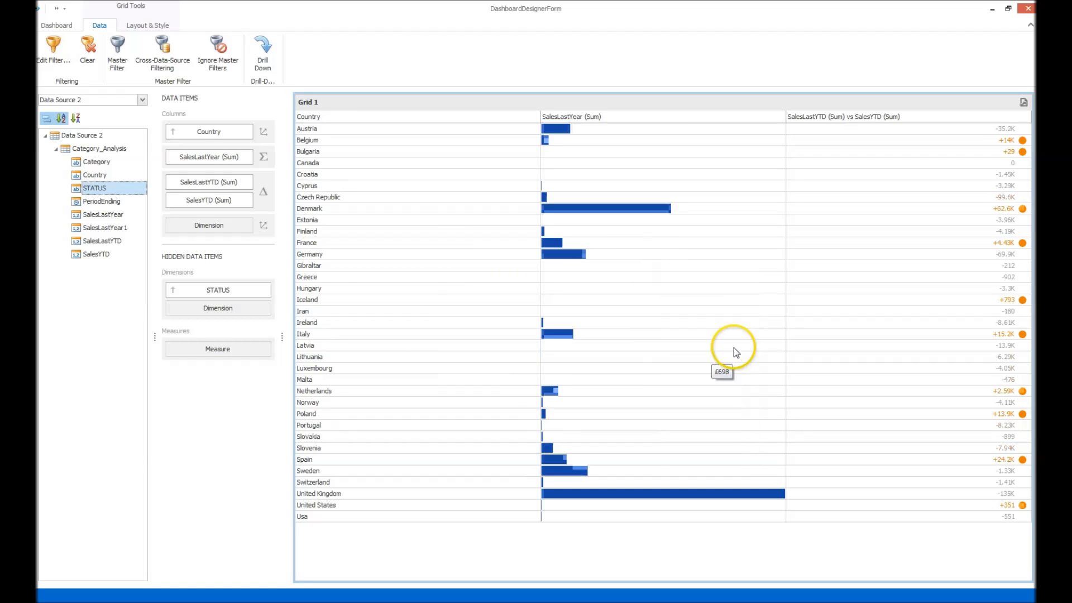
Sort the grid's Country column in descending order.
click(248, 132)
mouse_move(296, 173)
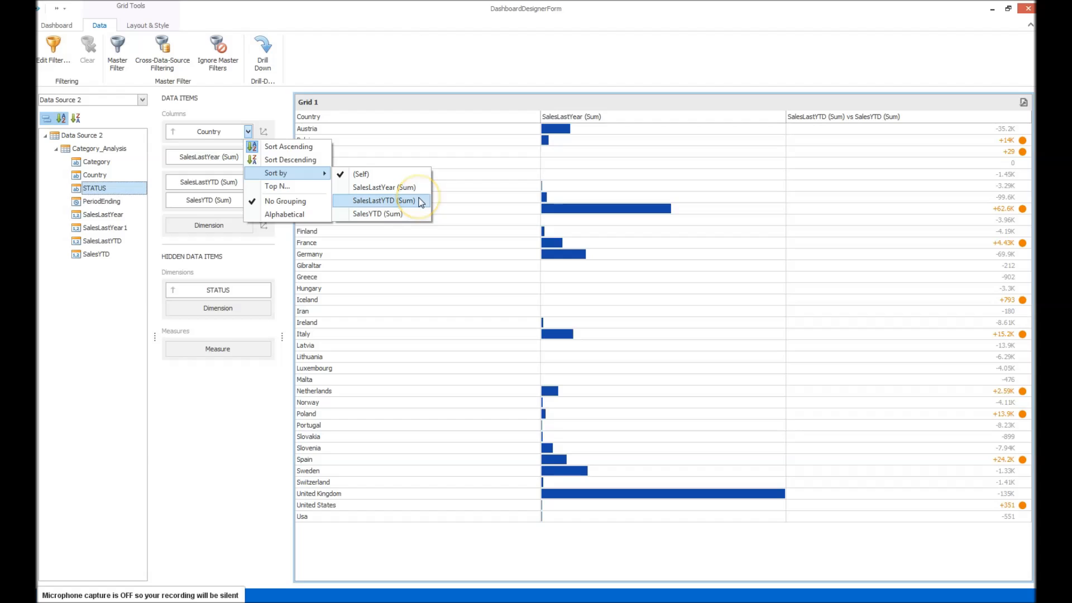
click(285, 160)
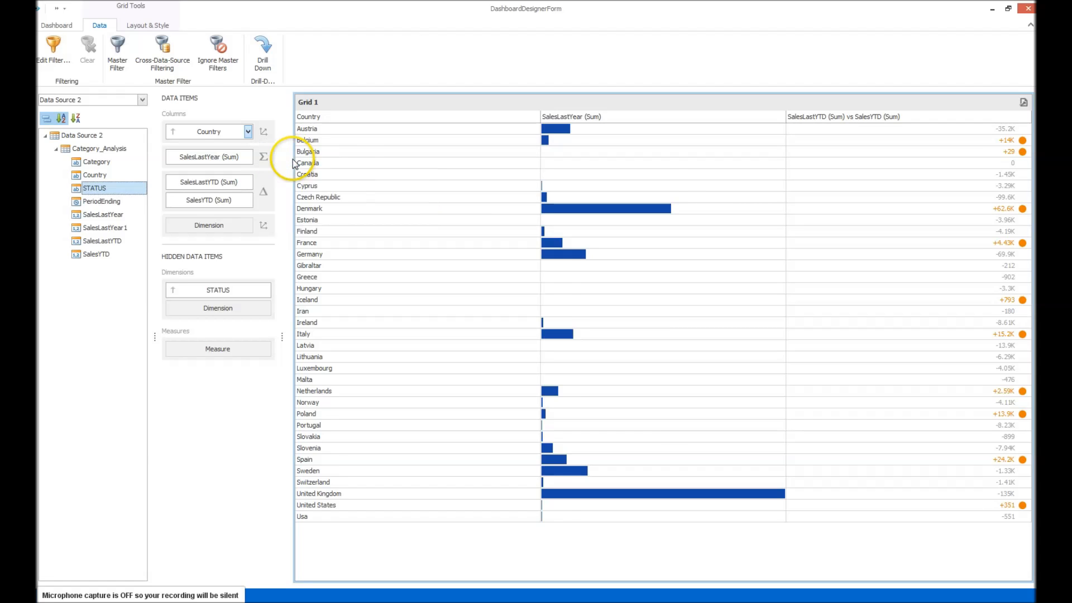
click(247, 136)
click(284, 147)
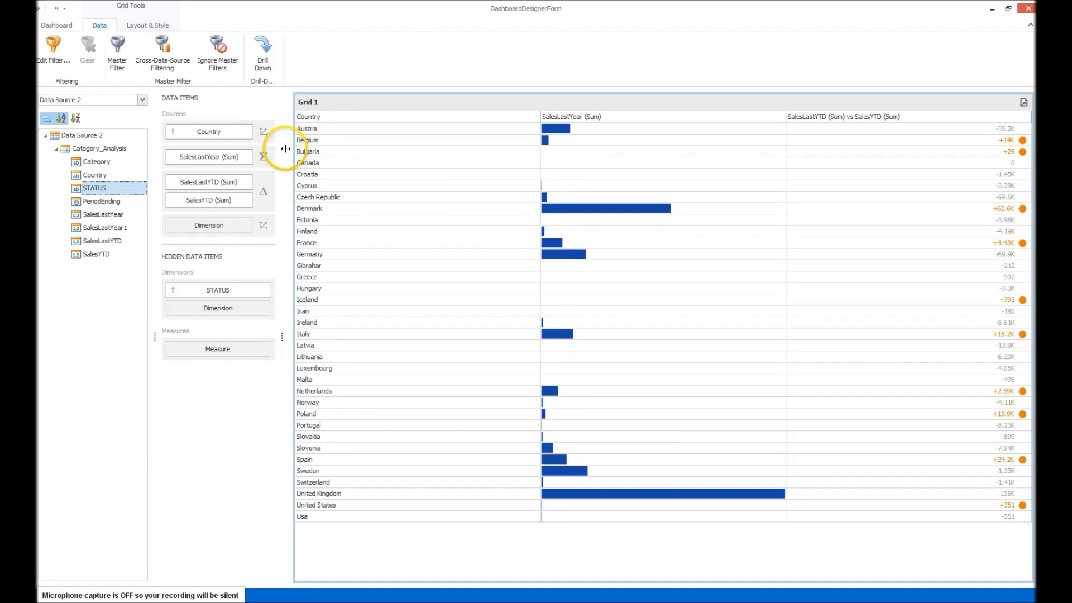
click(248, 132)
click(283, 158)
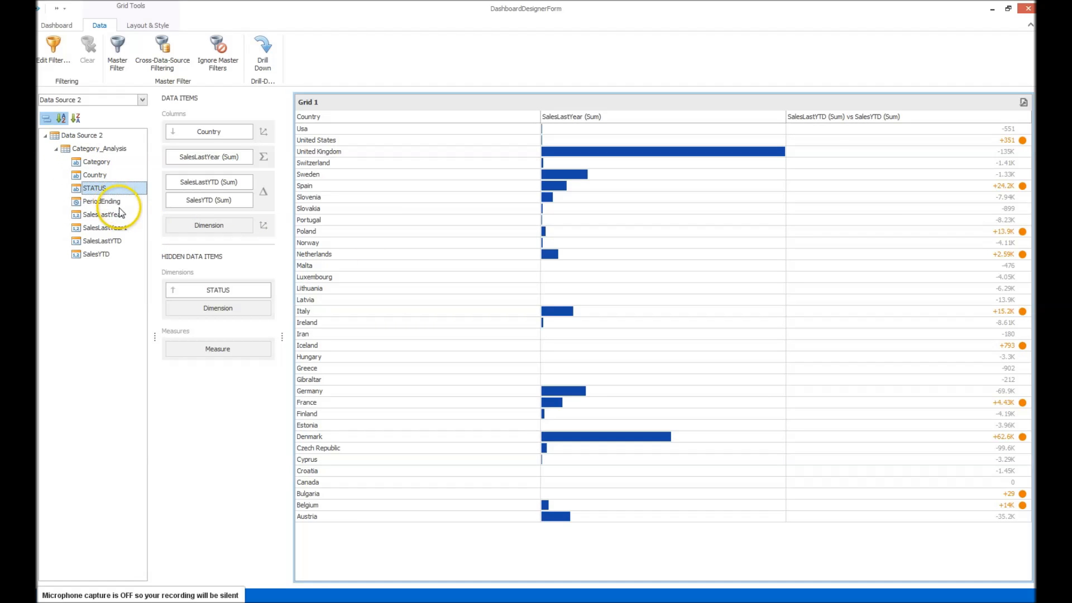
Add PeriodEnding as a hidden measure and check the summary types offered for it and for SalesLastYear.
drag(101, 202, 215, 347)
click(266, 349)
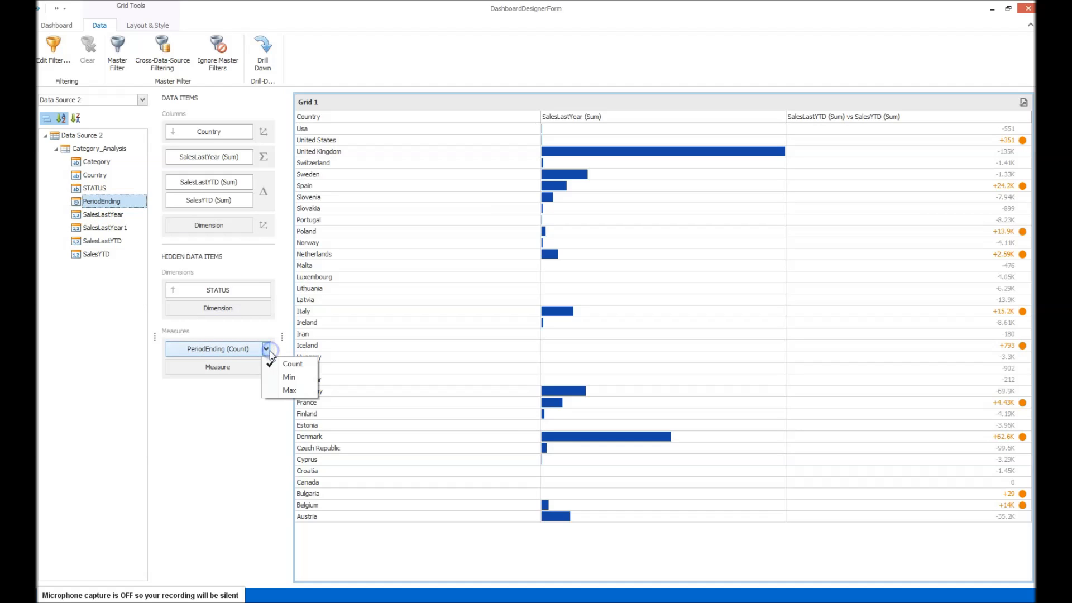
click(248, 157)
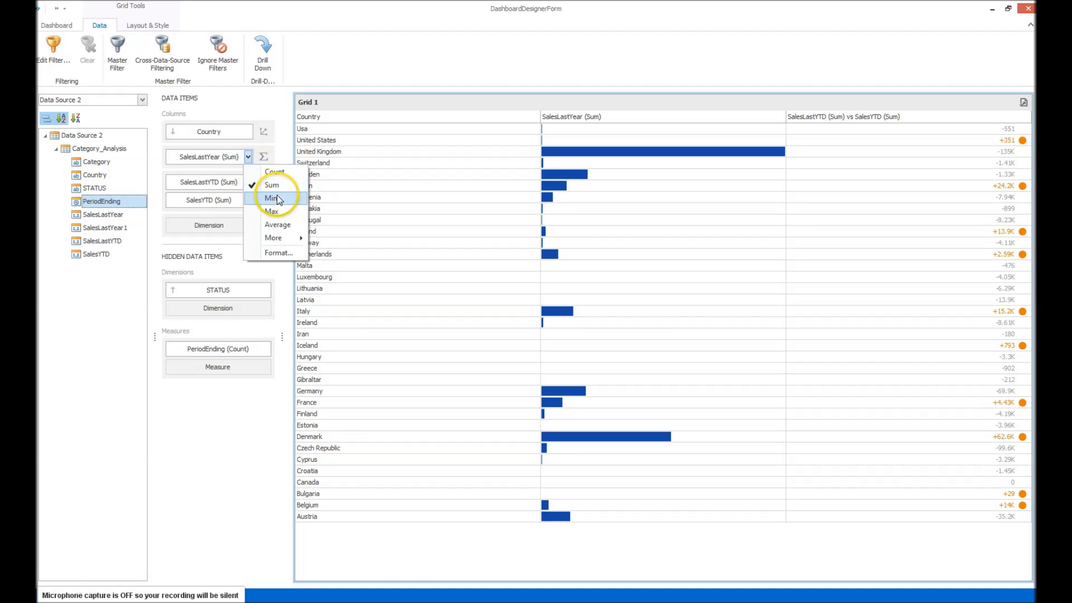
Sort the Country column by the hidden PeriodEnding (Count) measure.
click(248, 131)
mouse_move(292, 174)
click(384, 190)
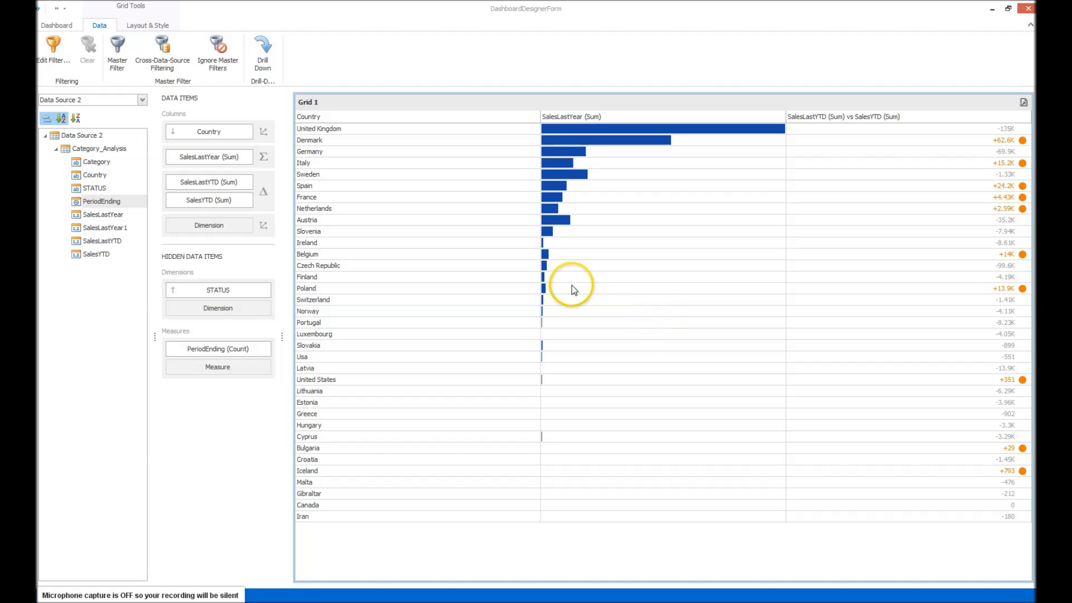
Try the grid's Master Filter, Cross-Data-Source Filtering and Ignore Master Filters options, leaving them switched off.
click(109, 58)
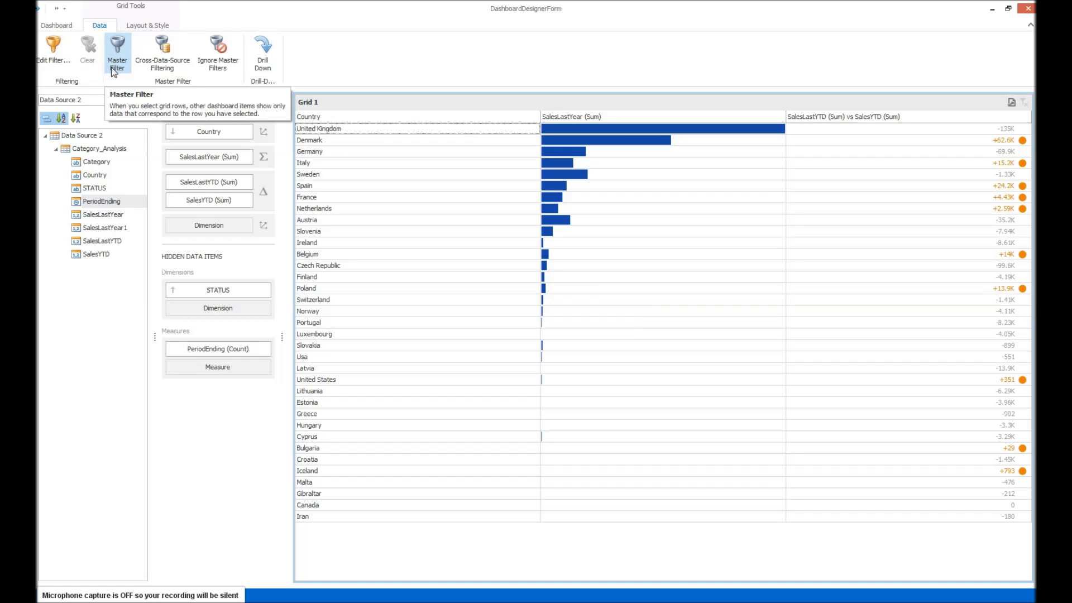
click(120, 61)
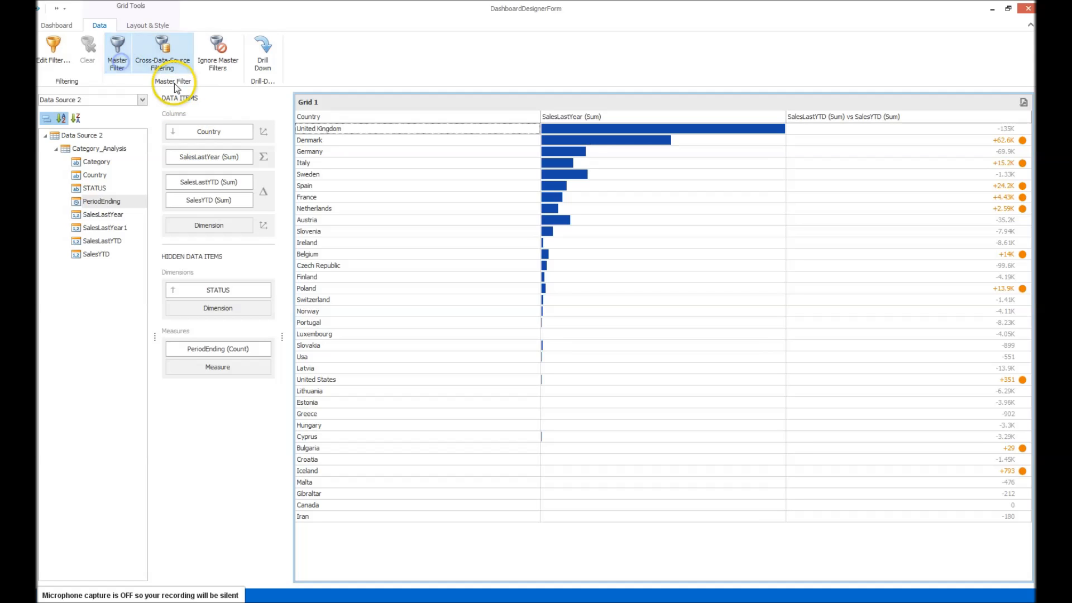
click(179, 66)
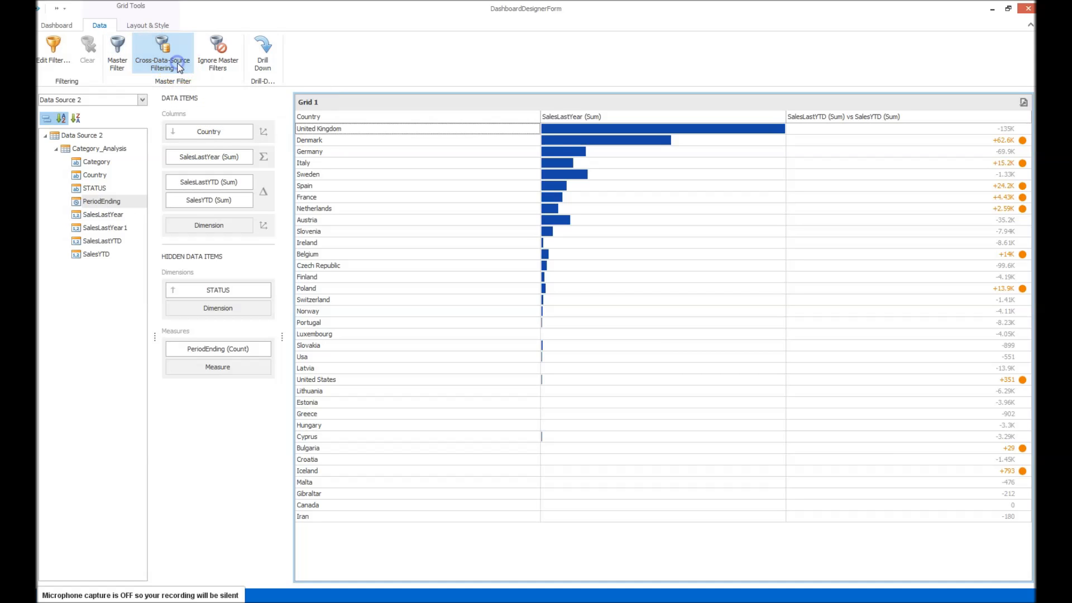
click(231, 66)
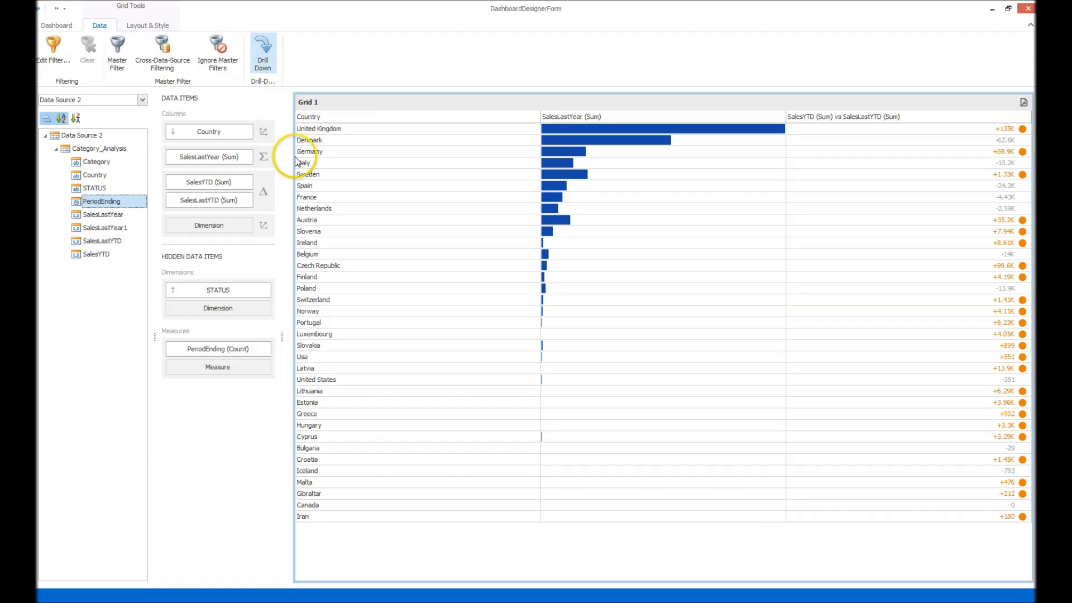
Remove the delta and SalesLastYear columns, and add STATUS and SalesLastYear as columns after Country.
drag(240, 199, 132, 223)
drag(207, 181, 106, 202)
mouse_move(216, 156)
mouse_down()
mouse_move(112, 206)
mouse_move(216, 158)
mouse_up()
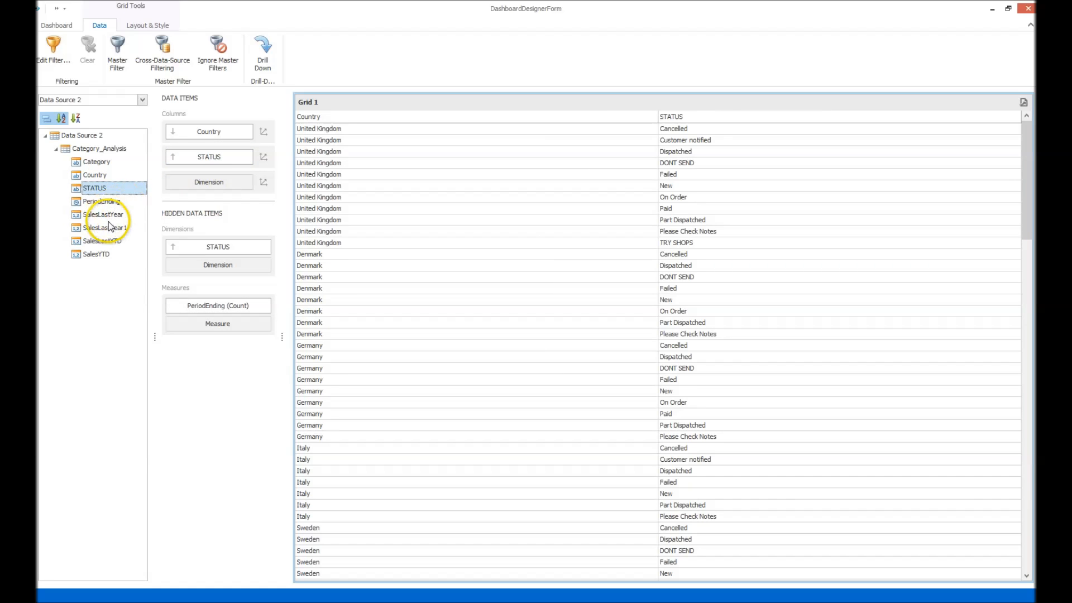
drag(103, 214, 211, 183)
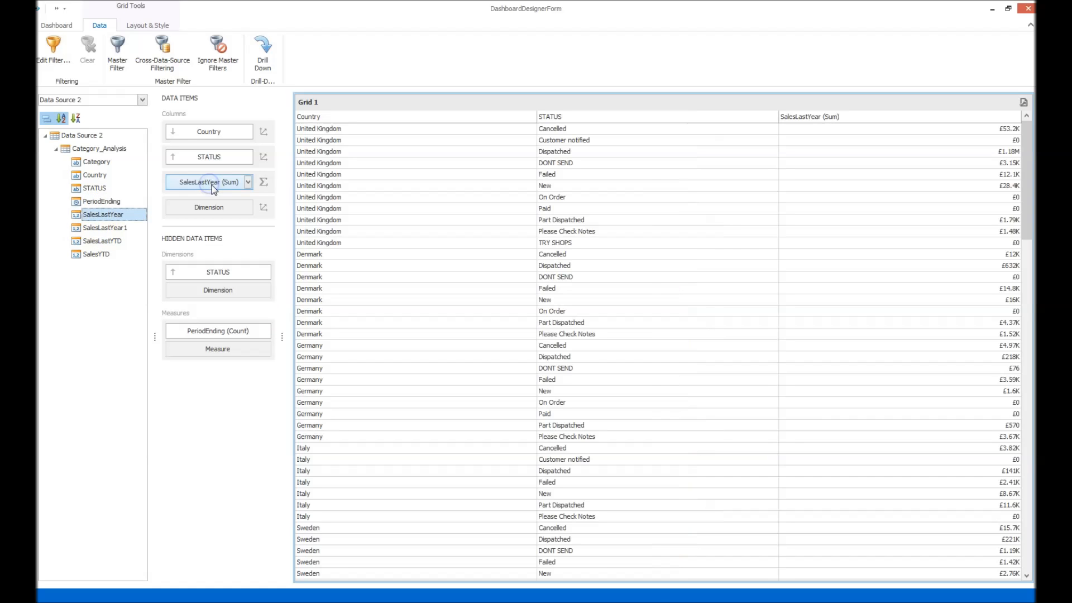
Turn Drill Down on for the Country and STATUS columns, and switch it off again.
click(273, 52)
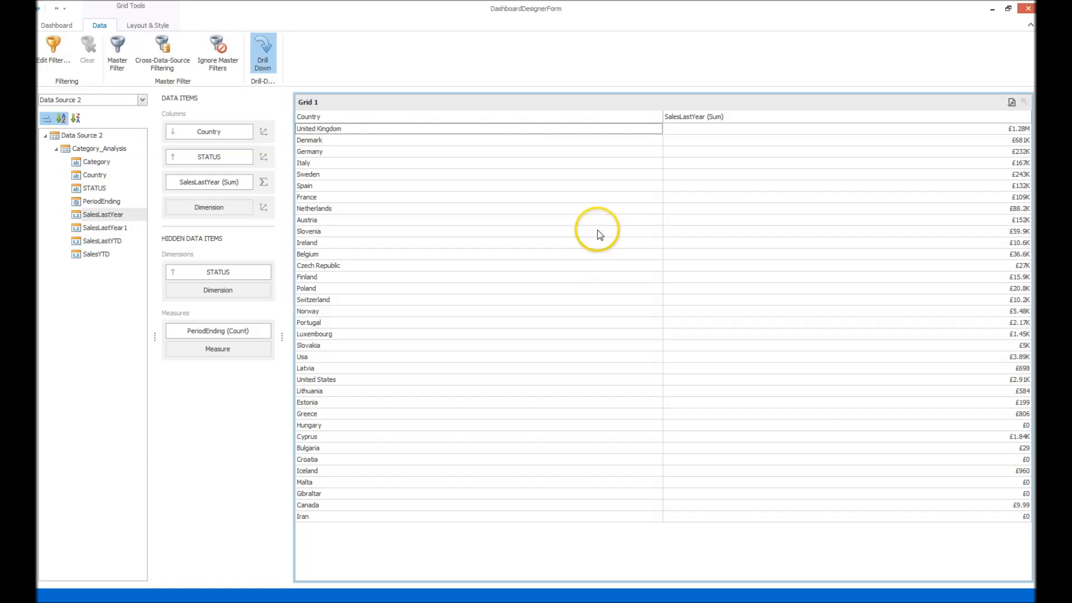
click(263, 63)
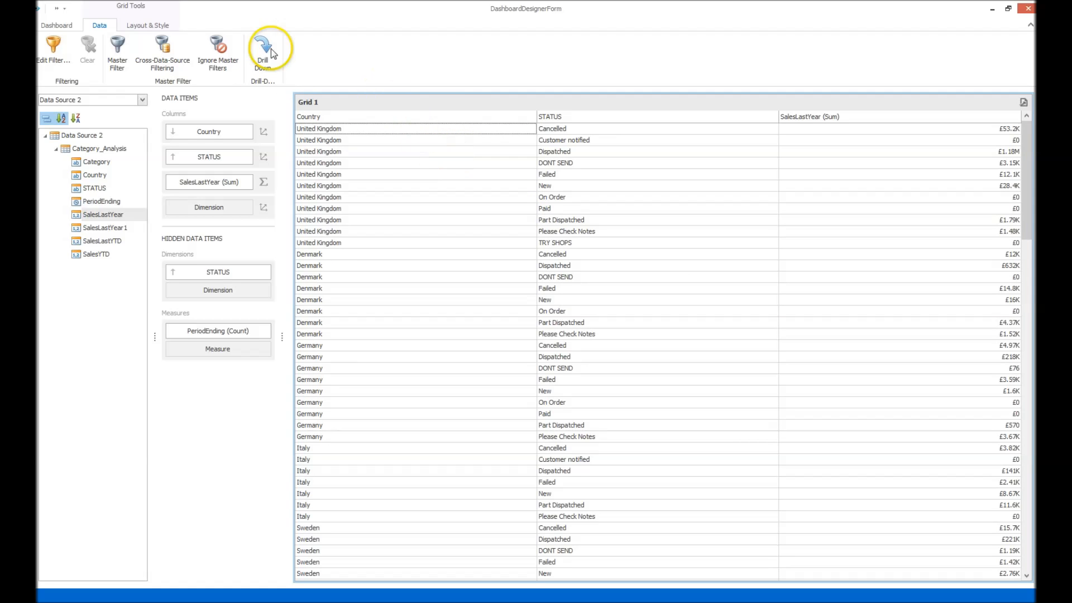
Hide and restore the grid's horizontal lines, and turn Merge Cells on and off.
click(130, 24)
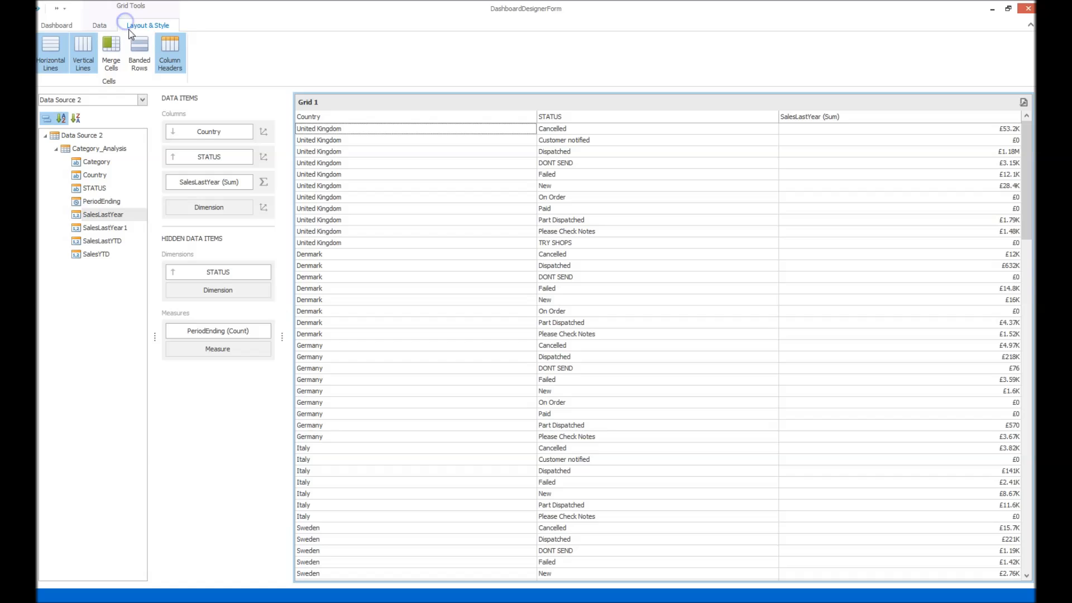
click(64, 68)
click(65, 71)
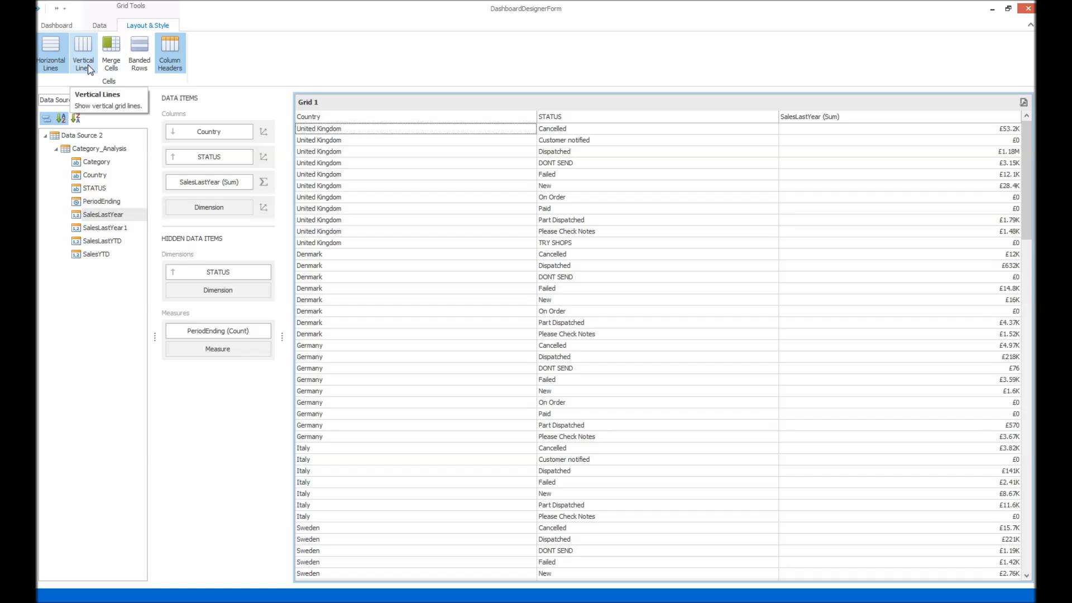
click(119, 67)
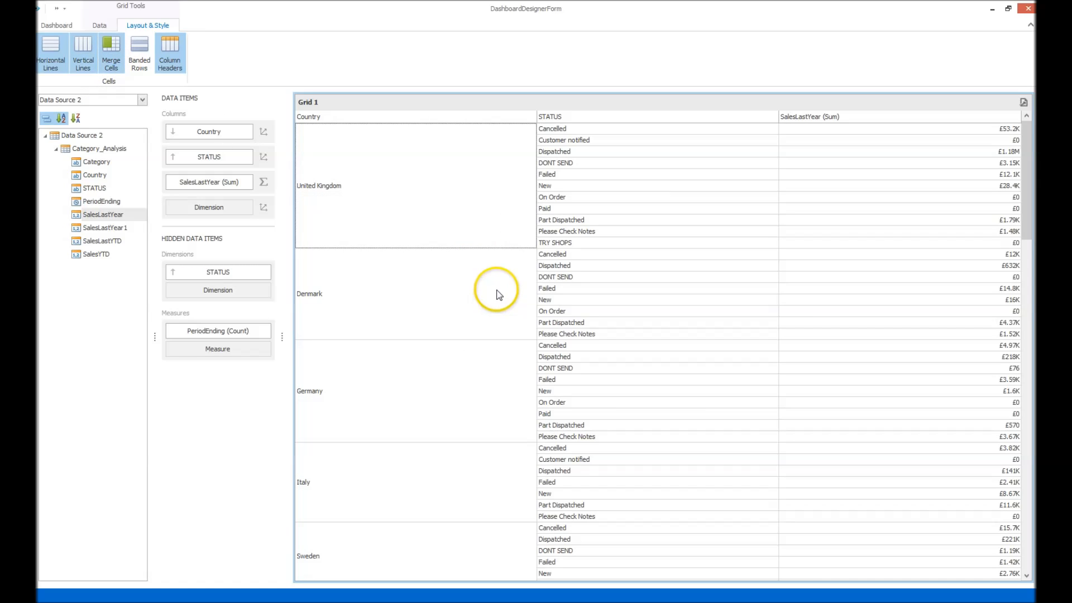
click(112, 55)
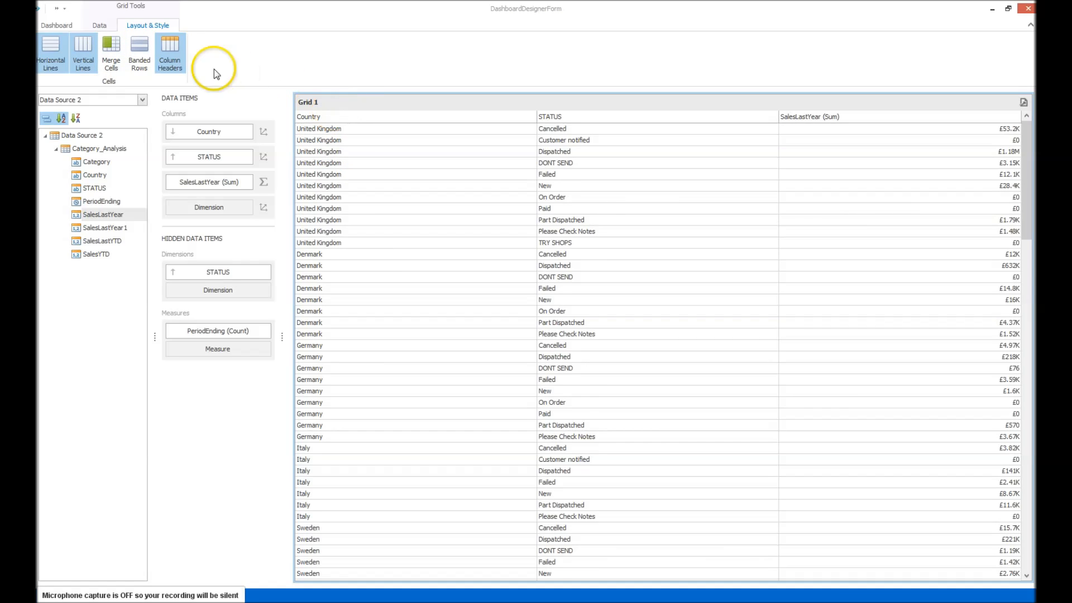
Toggle the grid's Column Headers option and leave the headers hidden.
click(172, 55)
click(173, 56)
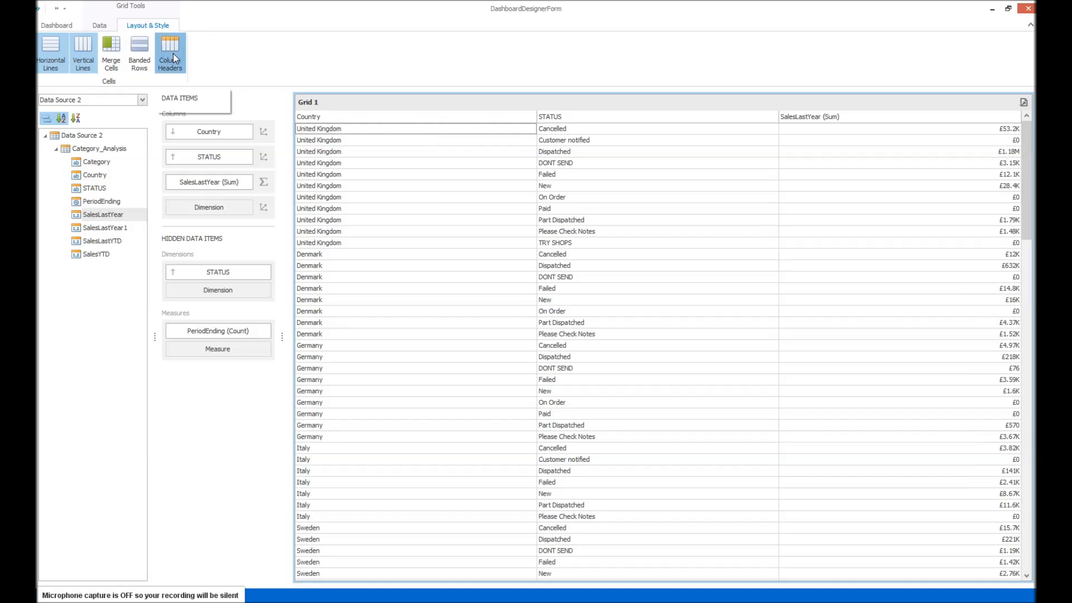
click(173, 53)
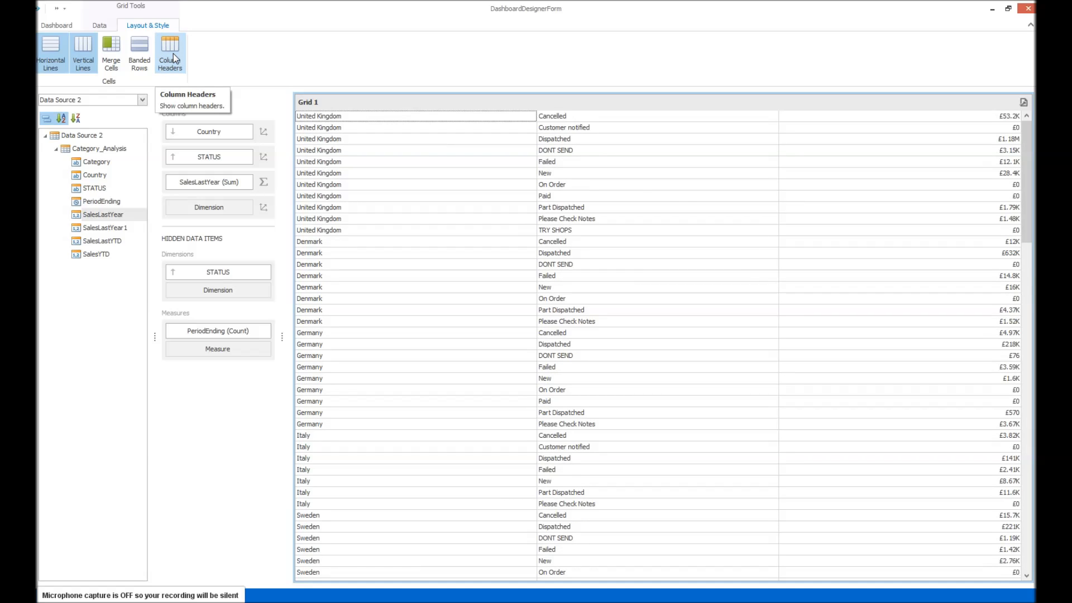
Examine the editable item and column names of Grid 1, and close the Edit Names dialog without changing them.
right_click(494, 189)
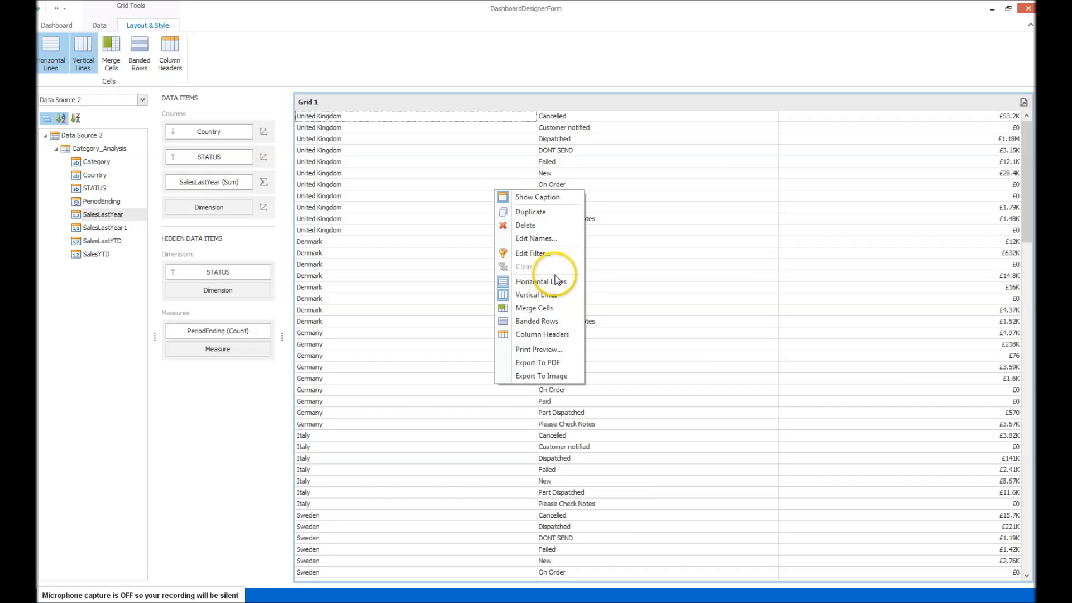
click(553, 238)
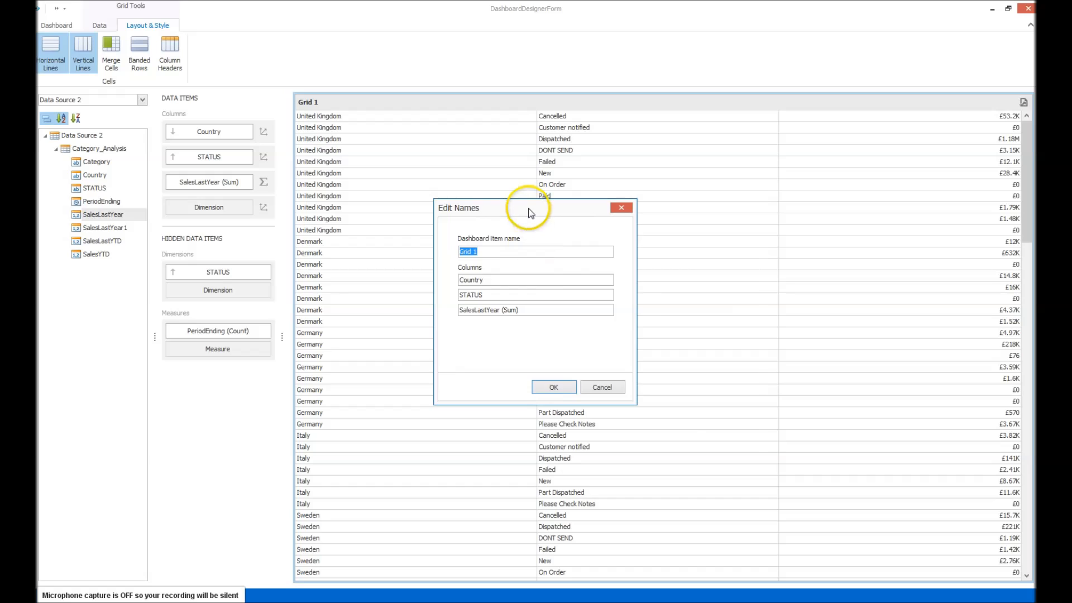
drag(530, 213, 651, 256)
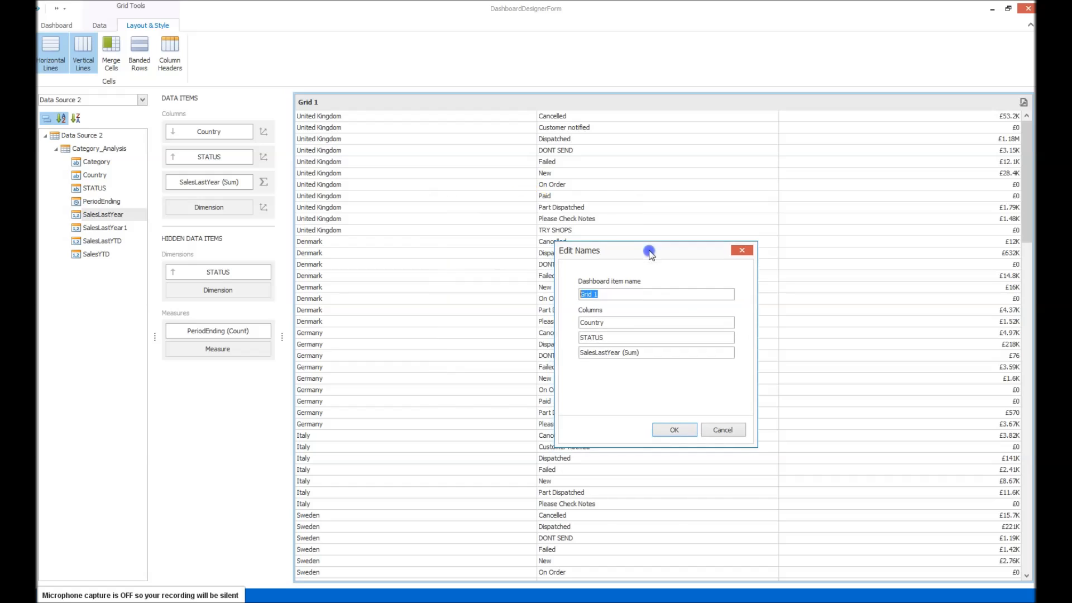
click(673, 429)
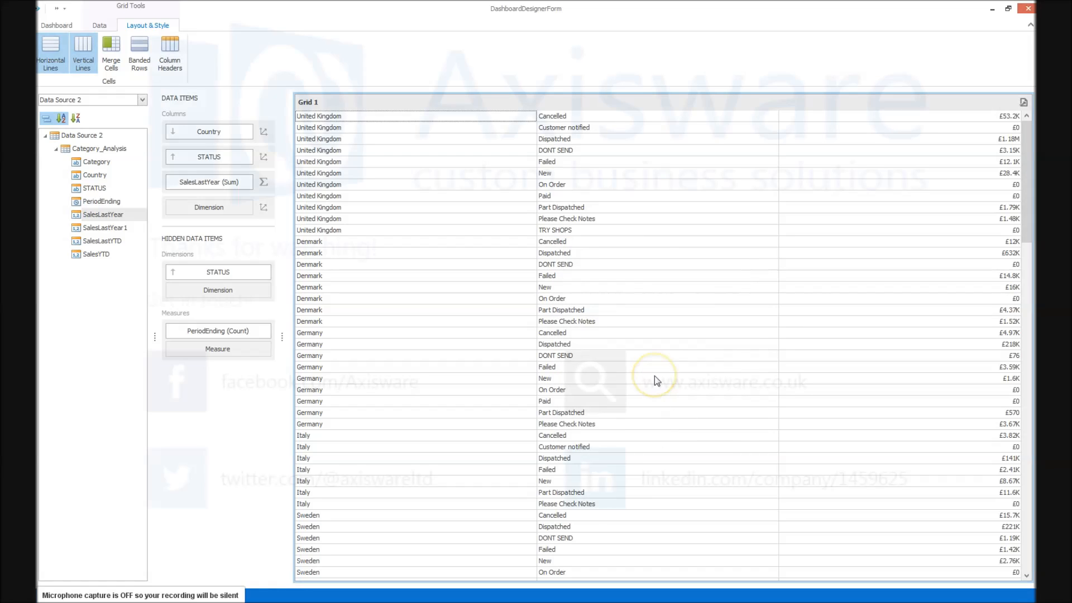